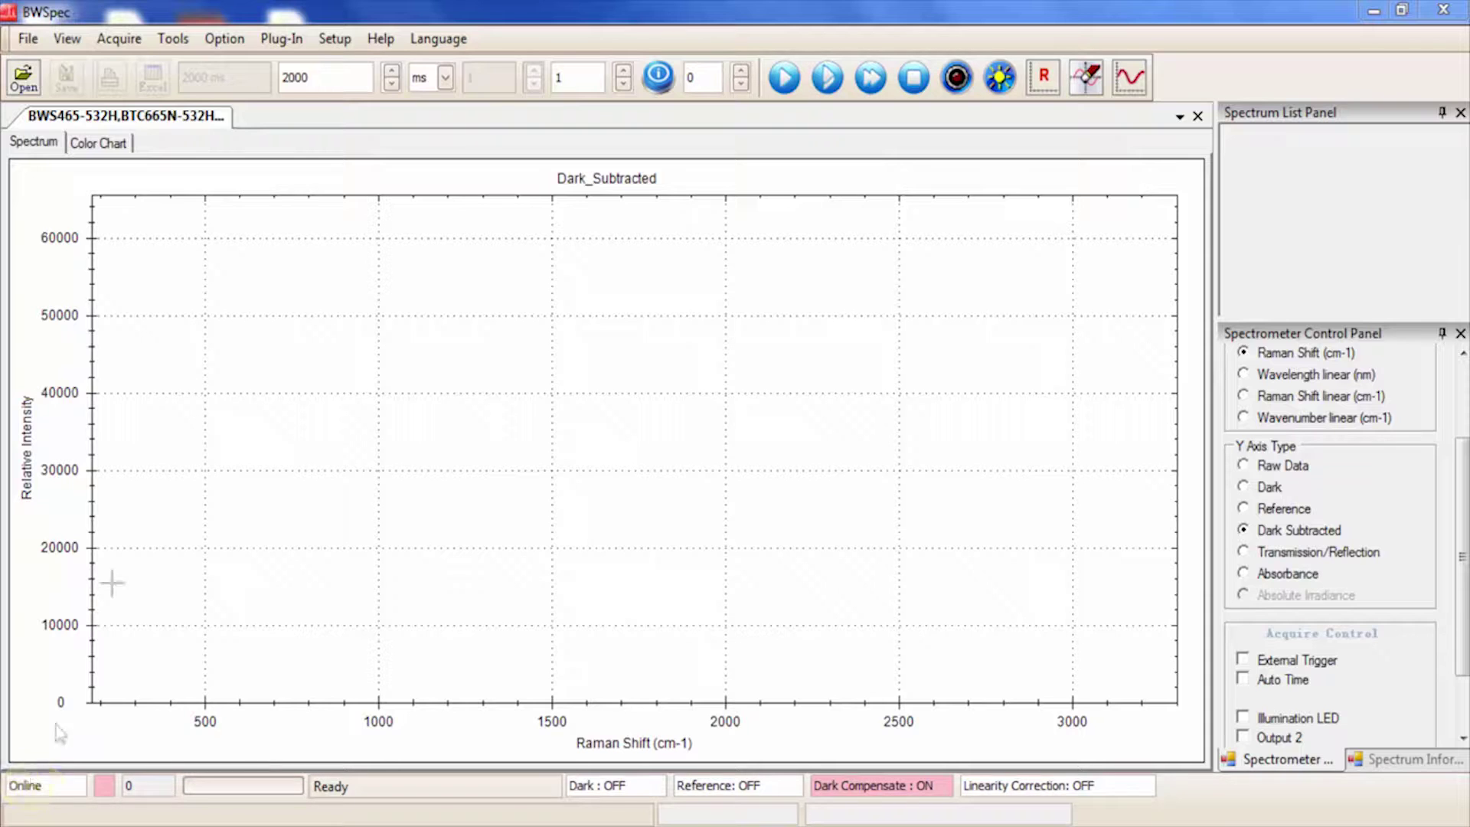
Load the spectrometer's flash-stored settings: 100000 us integration, dark compensate off, Raw Data shown.
{"action": "left_click", "coordinate": [335, 40]}
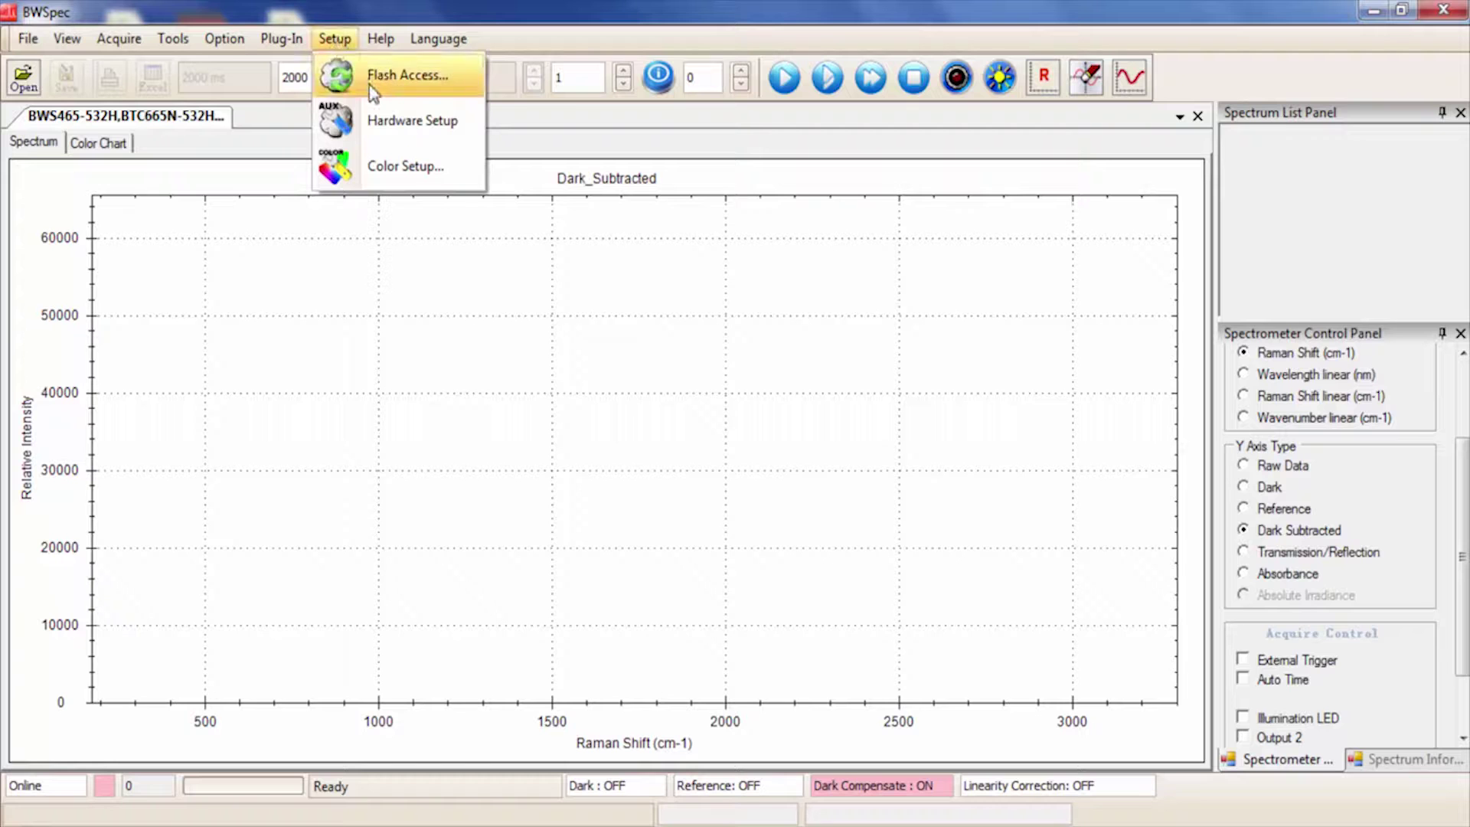
{"action": "key", "text": "Escape"}
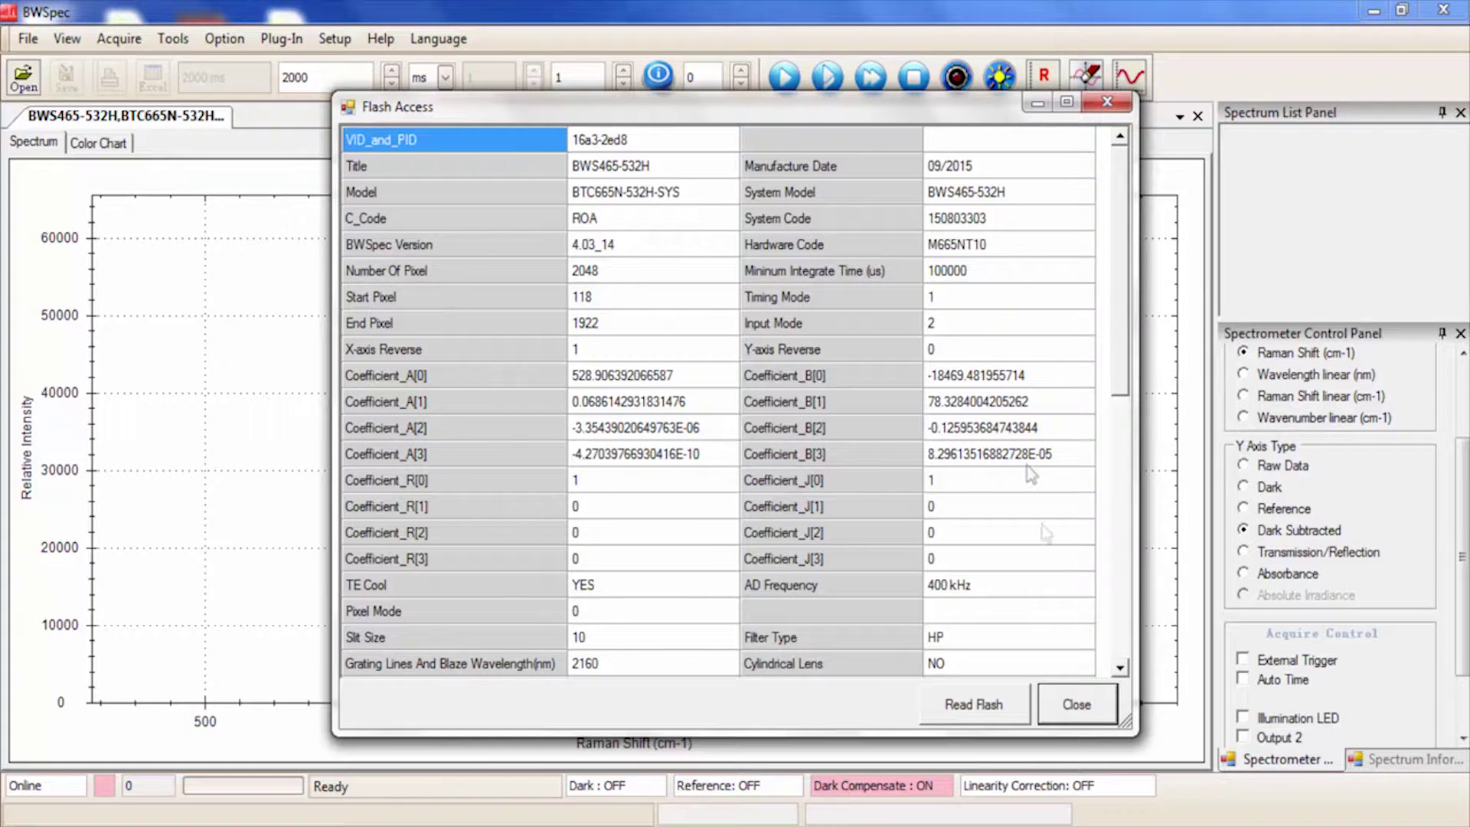
{"action": "left_click", "coordinate": [977, 712]}
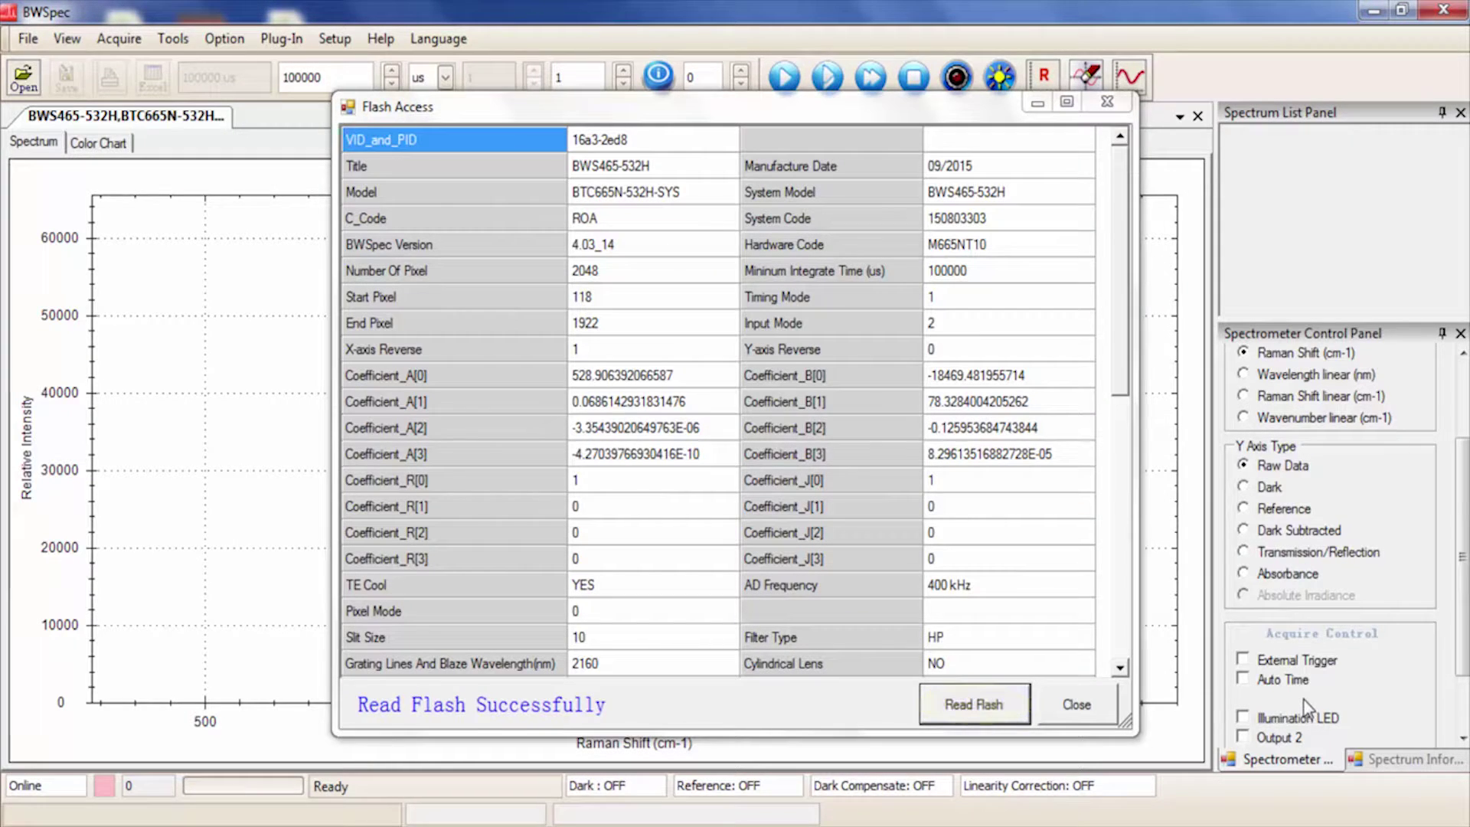
{"action": "left_click", "coordinate": [1081, 701]}
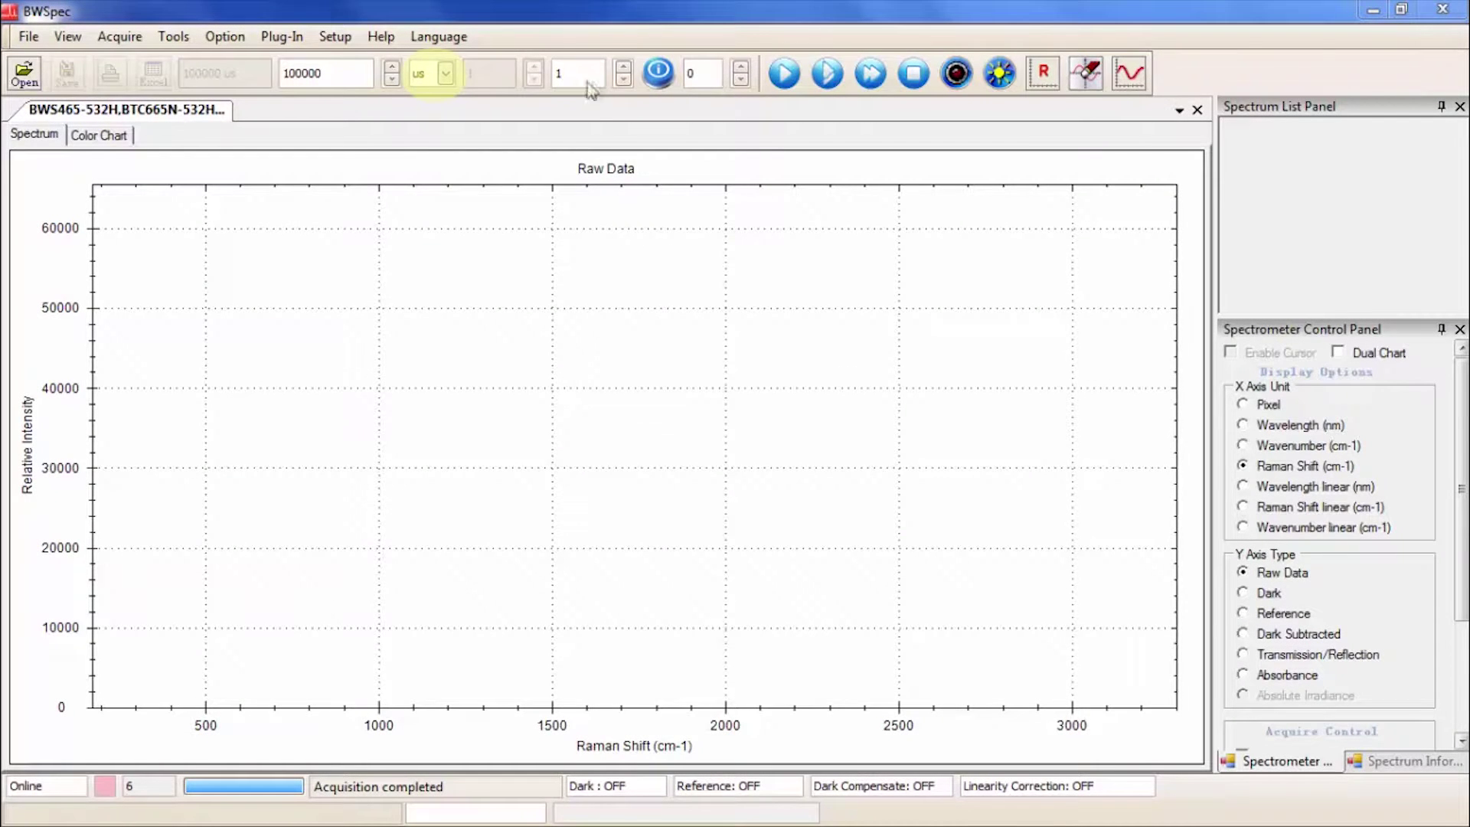
Set the integration time to 2000 ms.
{"action": "left_click", "coordinate": [444, 74]}
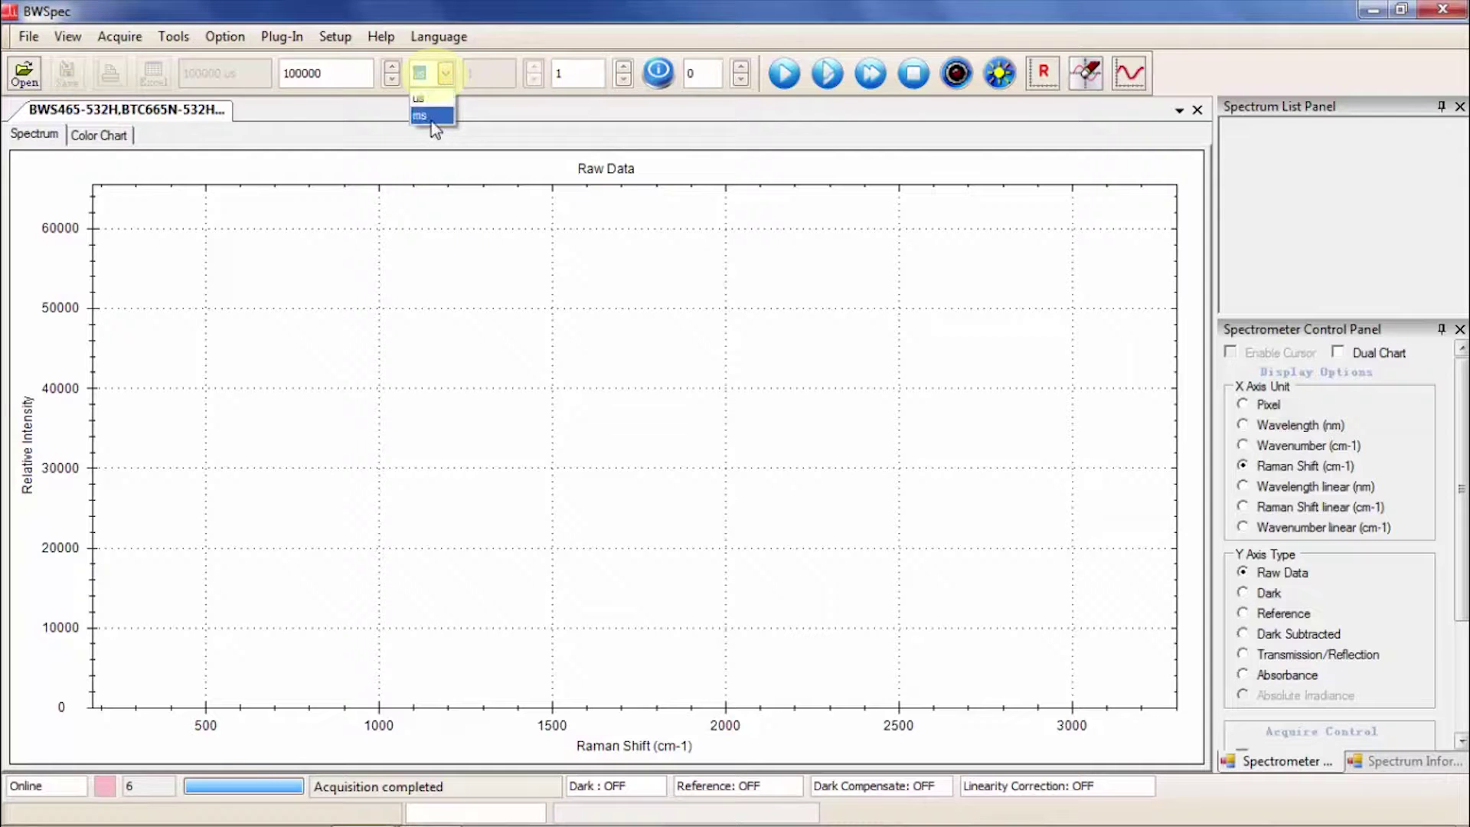
{"action": "left_click", "coordinate": [430, 114]}
{"action": "type", "text": "2000"}
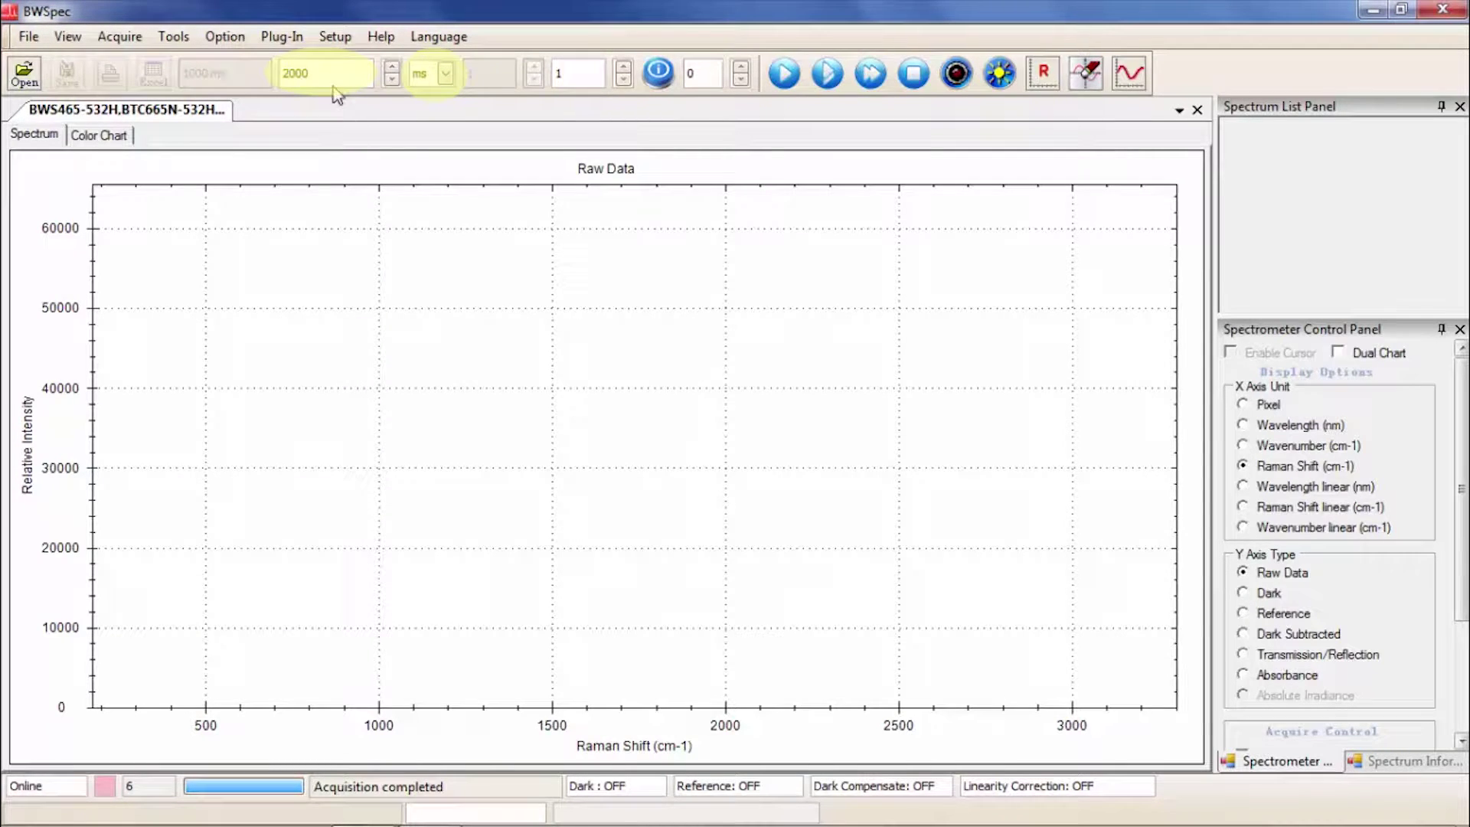
Switch the laser on and raise its power level to 100.
{"action": "left_click", "coordinate": [657, 76]}
{"action": "left_click", "coordinate": [740, 68]}
{"action": "left_click", "coordinate": [740, 67]}
{"action": "left_click", "coordinate": [740, 68]}
{"action": "left_click", "coordinate": [740, 67]}
{"action": "left_click", "coordinate": [741, 67]}
{"action": "left_click", "coordinate": [740, 68]}
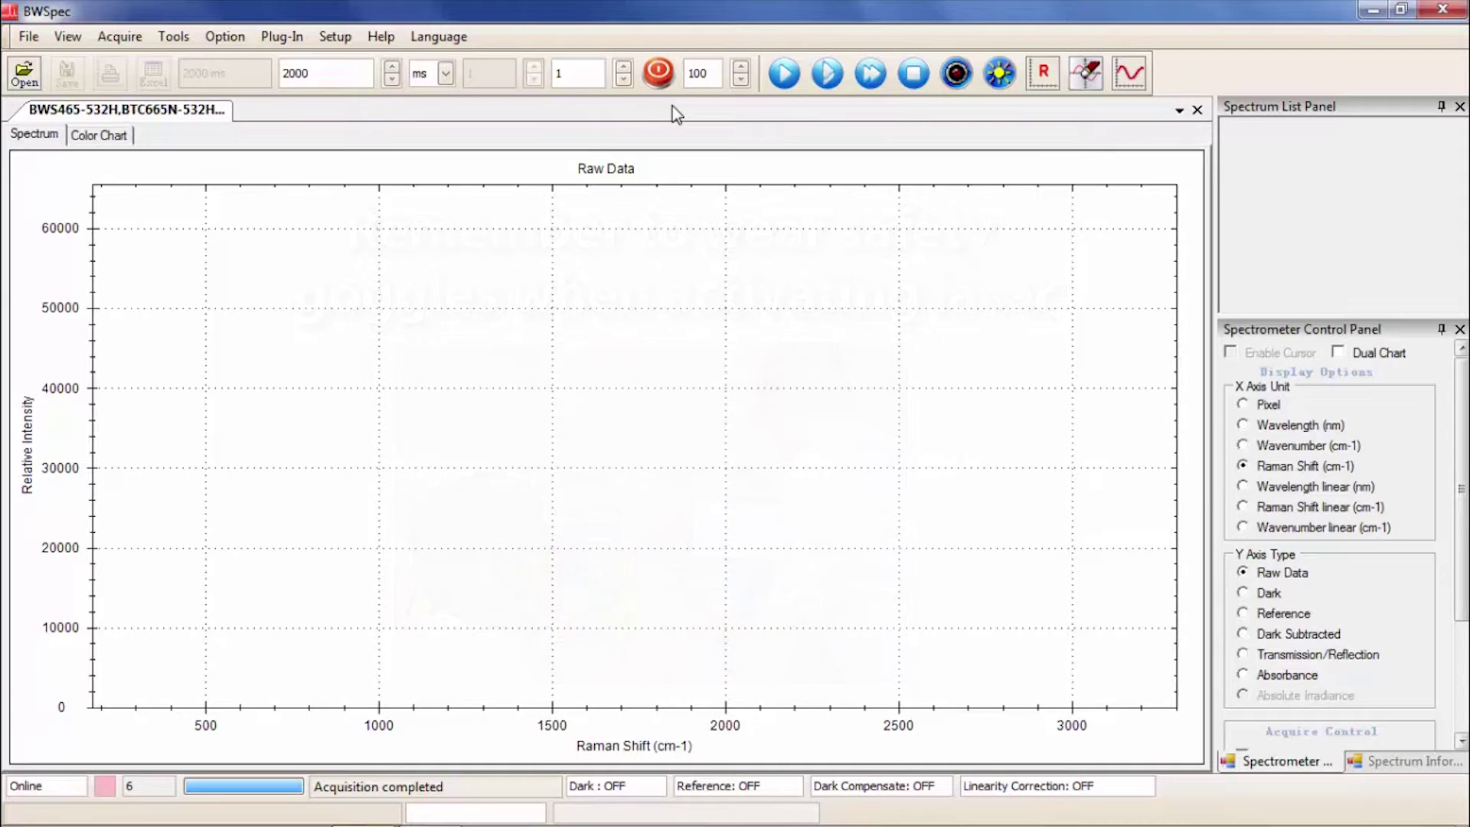
Acquire spectrum SP_3, turn the laser off, and record a dark spectrum.
{"action": "left_click", "coordinate": [788, 71]}
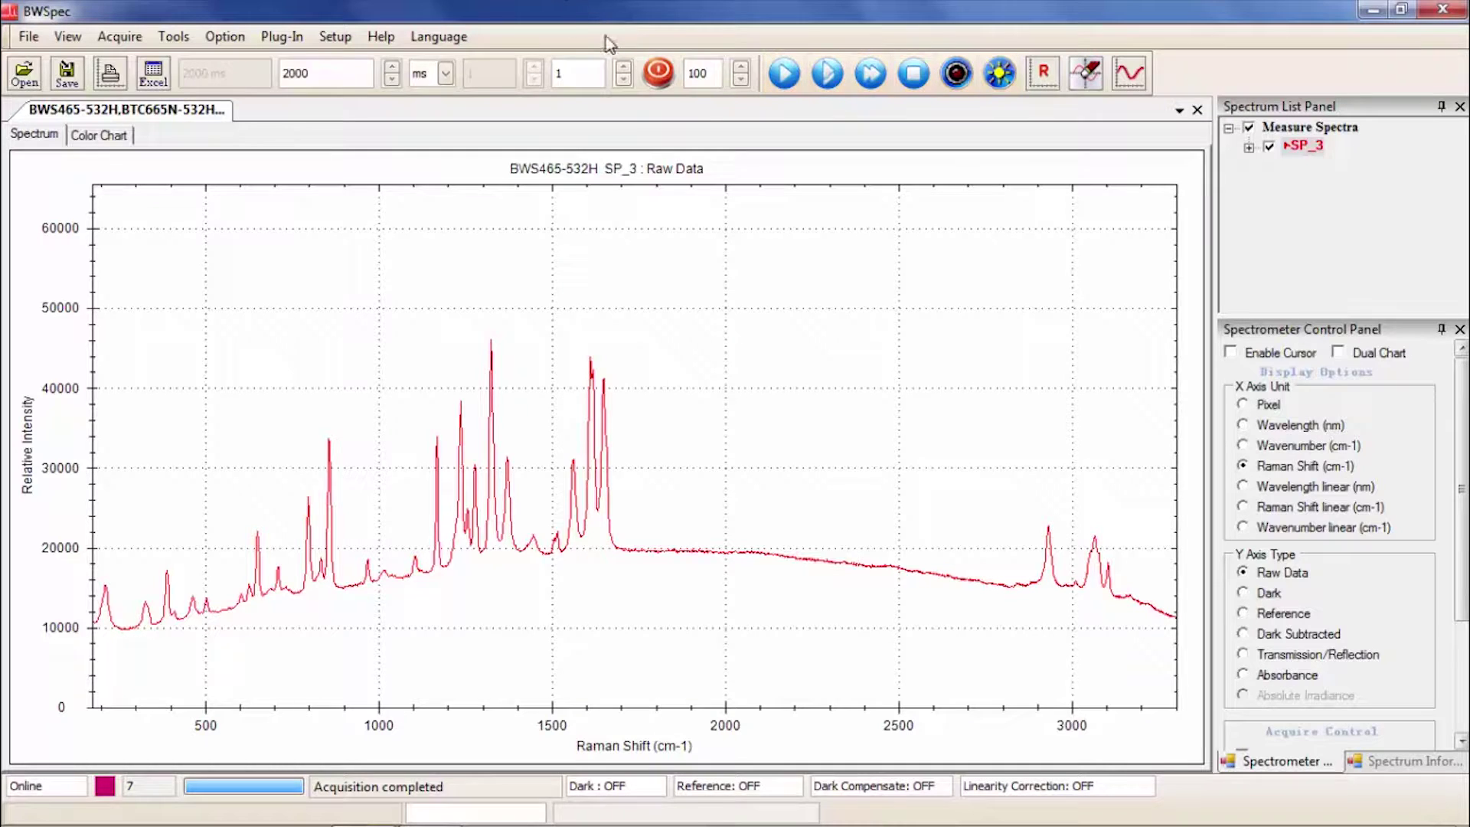
{"action": "left_click", "coordinate": [657, 74]}
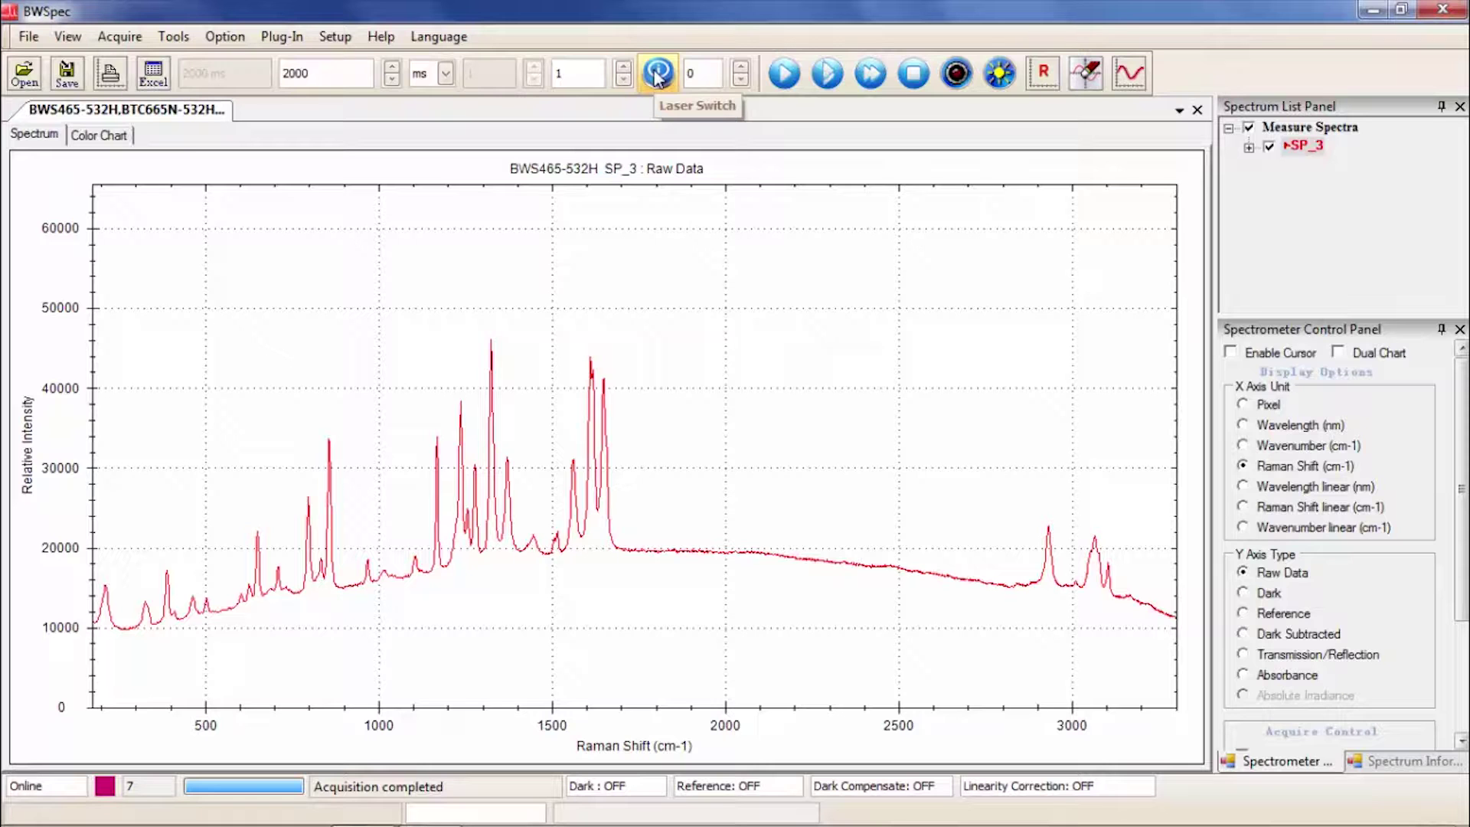
{"action": "left_click", "coordinate": [955, 74]}
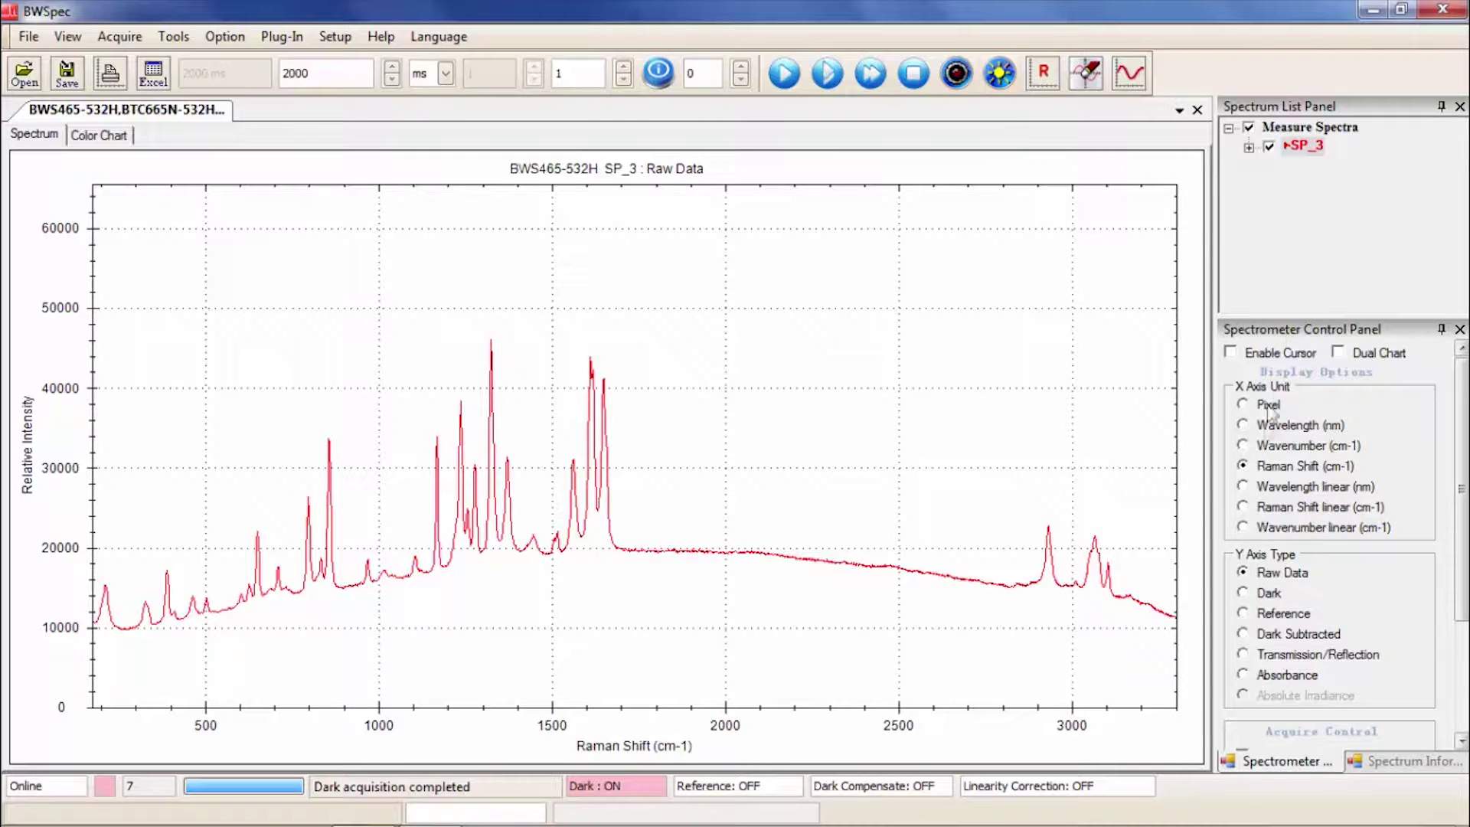
Show SP_3 dark-subtracted, zoom in, and mark the main peak at 1325.3 cm-1.
{"action": "left_click", "coordinate": [1244, 641]}
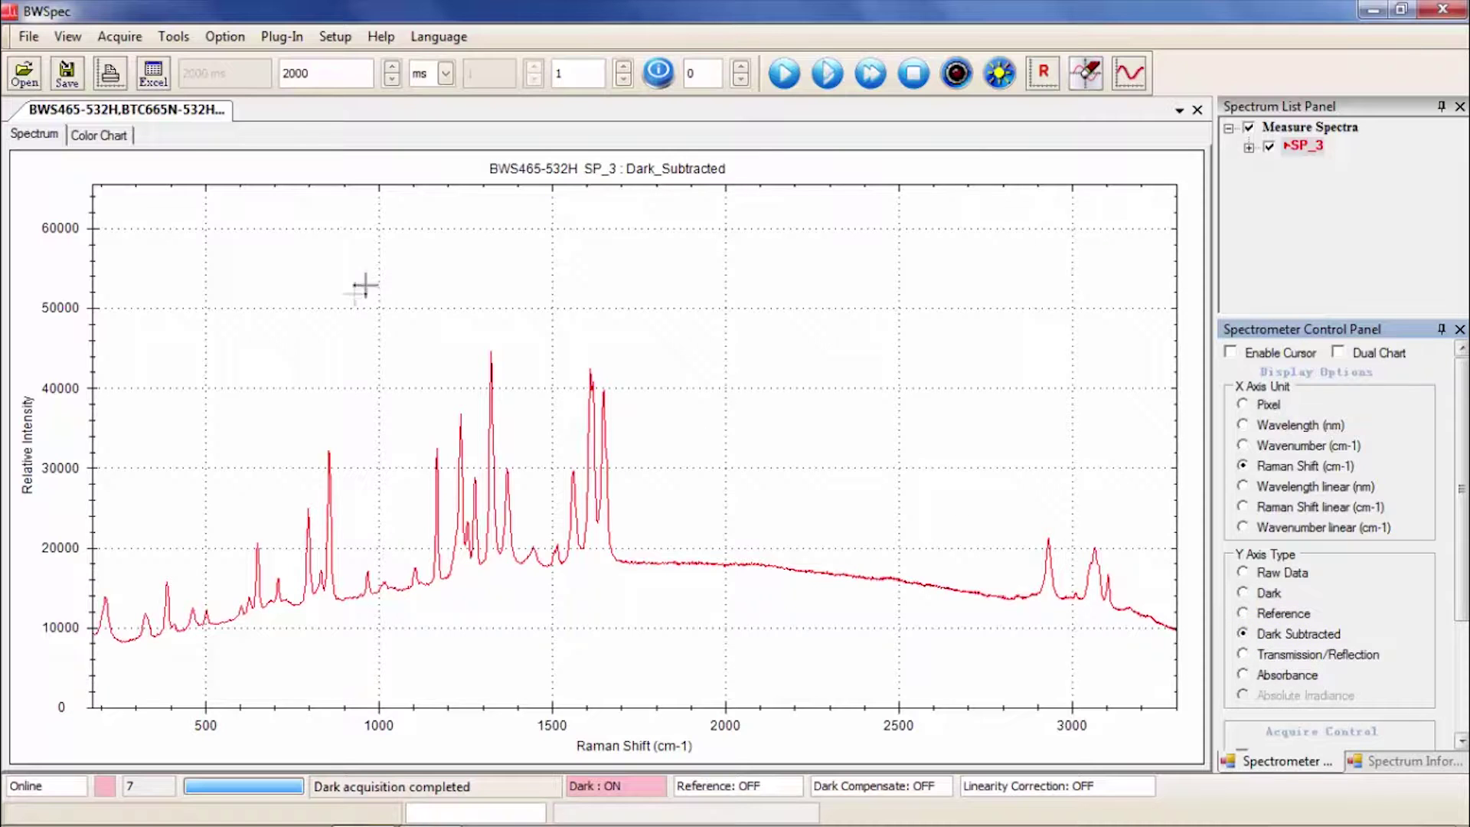
{"action": "mouse_move", "coordinate": [461, 295]}
{"action": "left_mouse_down"}
{"action": "mouse_move", "coordinate": [465, 620]}
{"action": "mouse_move", "coordinate": [529, 611]}
{"action": "left_mouse_up"}
{"action": "left_click", "coordinate": [595, 267]}
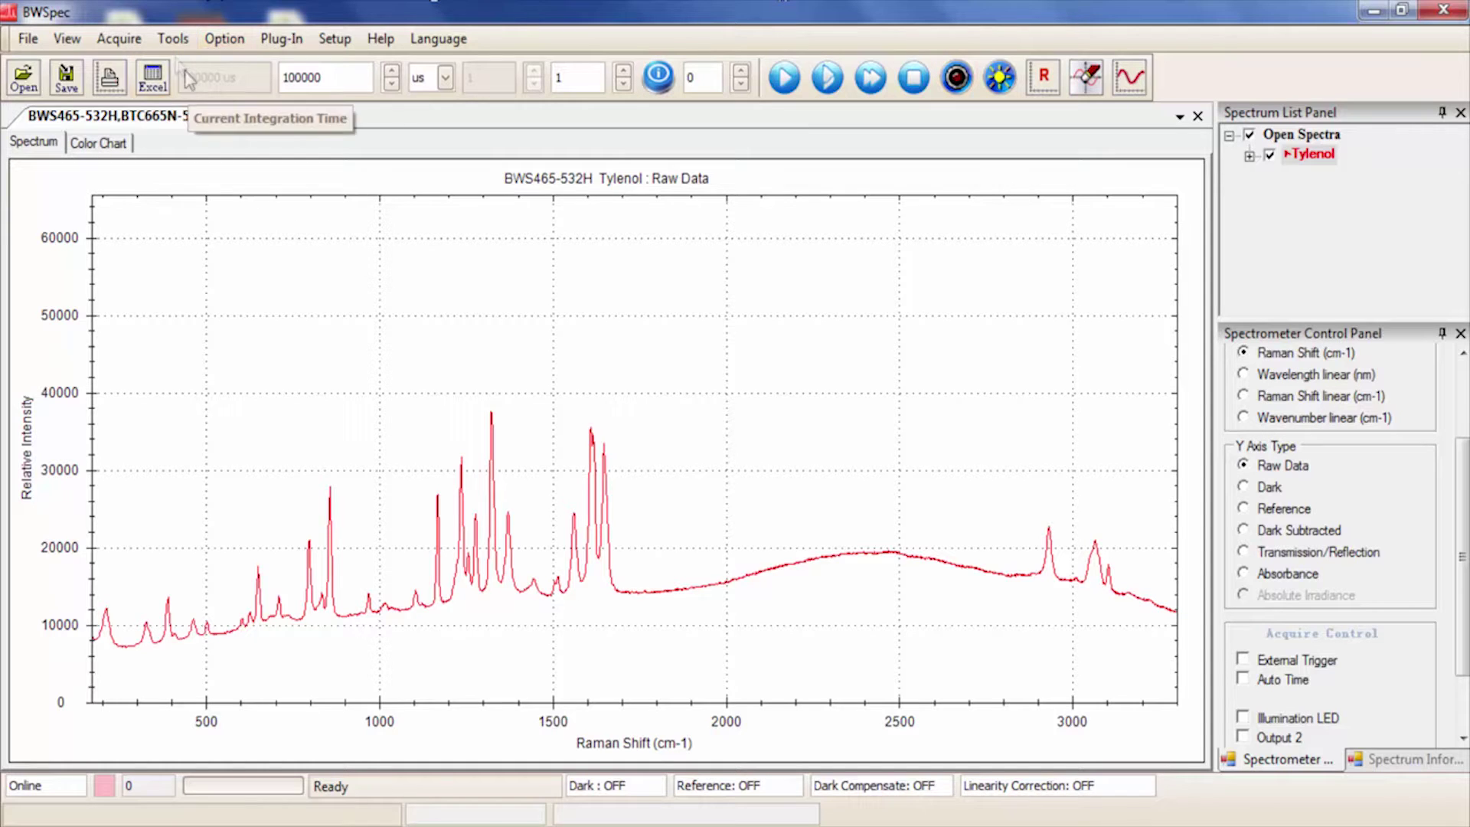
Enable relative intensity correction in the Relative Intensity Correction dialog.
{"action": "left_click", "coordinate": [224, 38]}
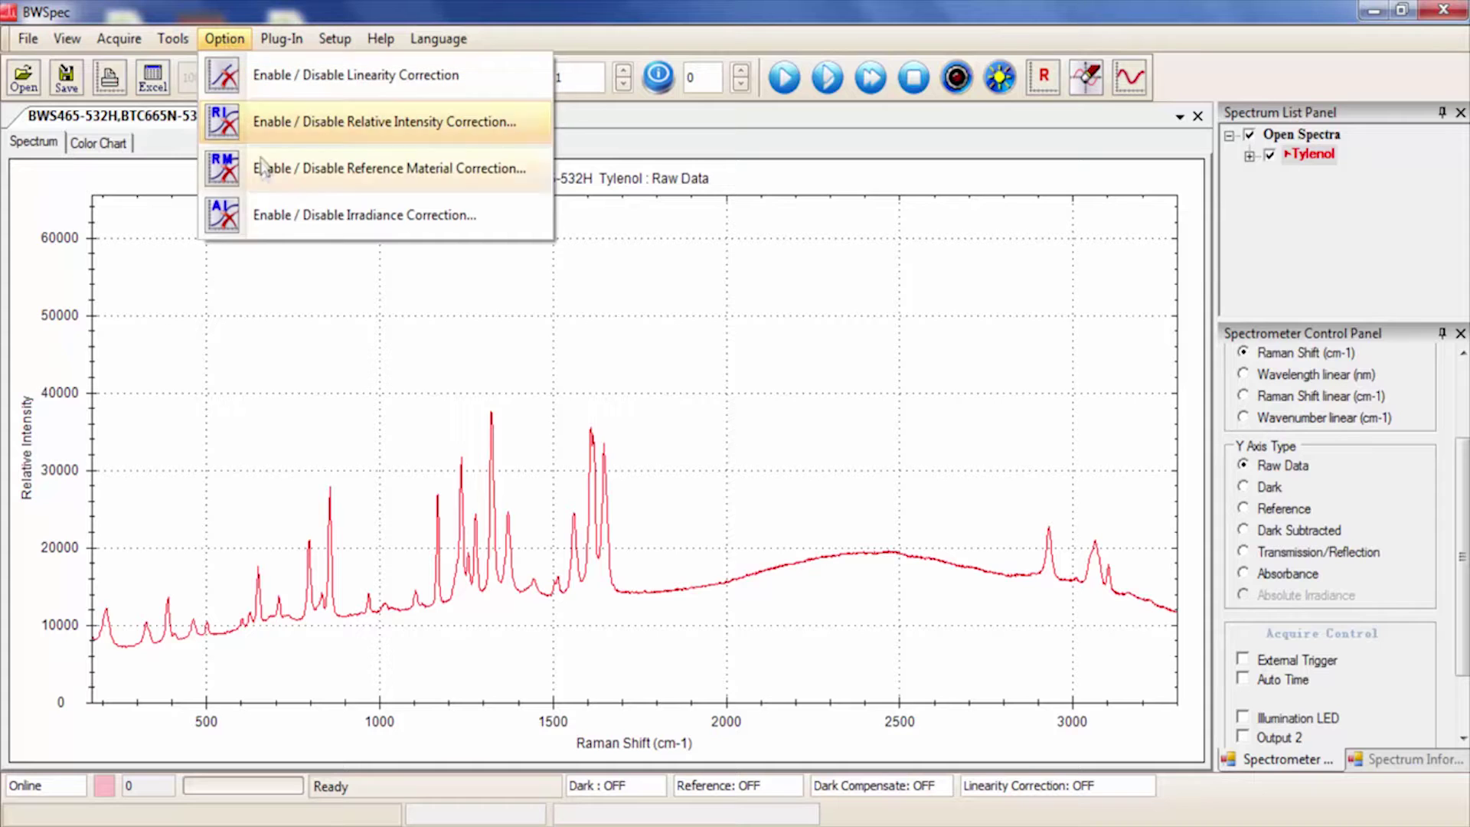
{"action": "left_click", "coordinate": [304, 122]}
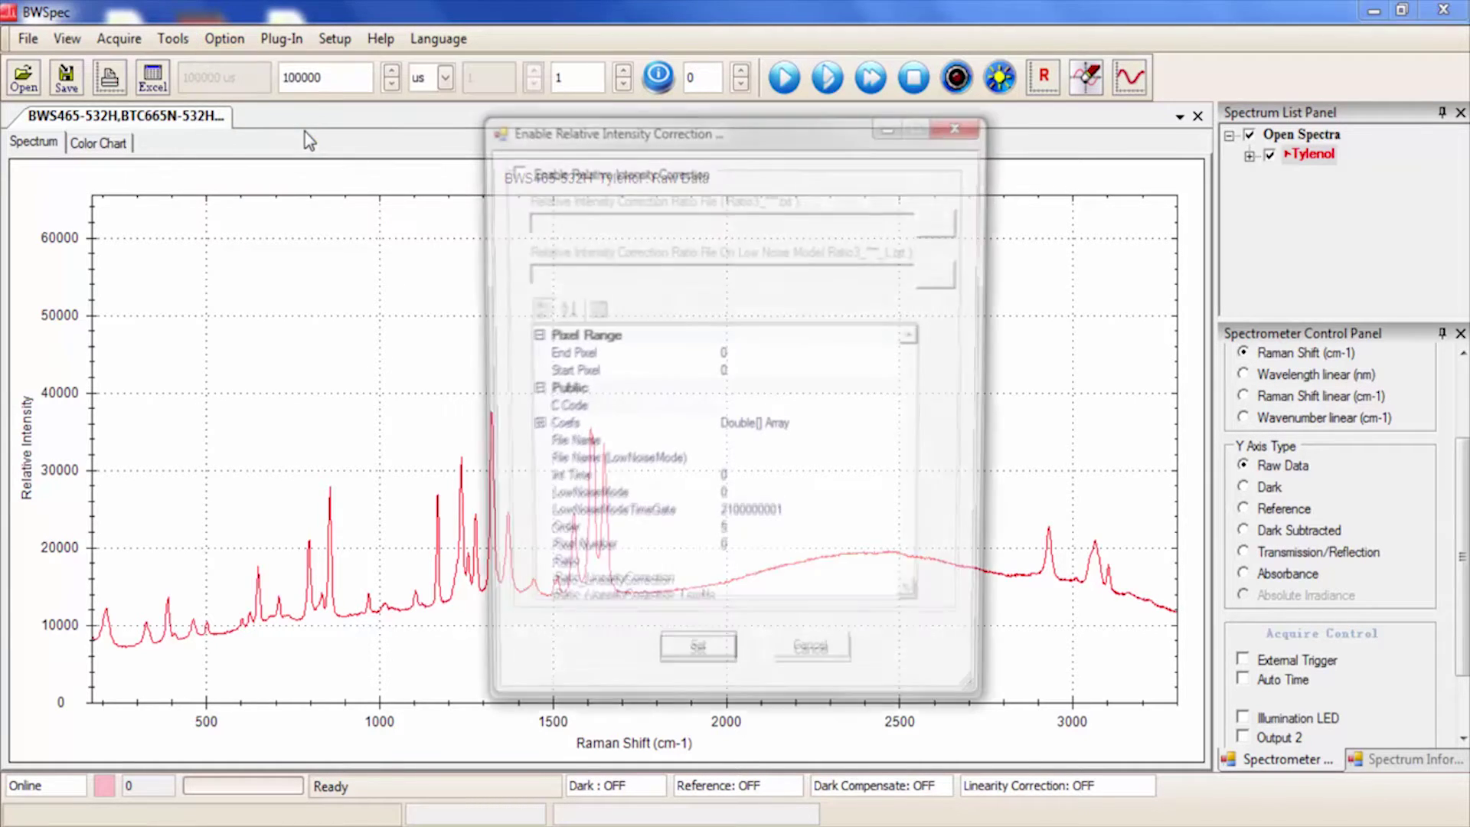
{"action": "left_click", "coordinate": [514, 170]}
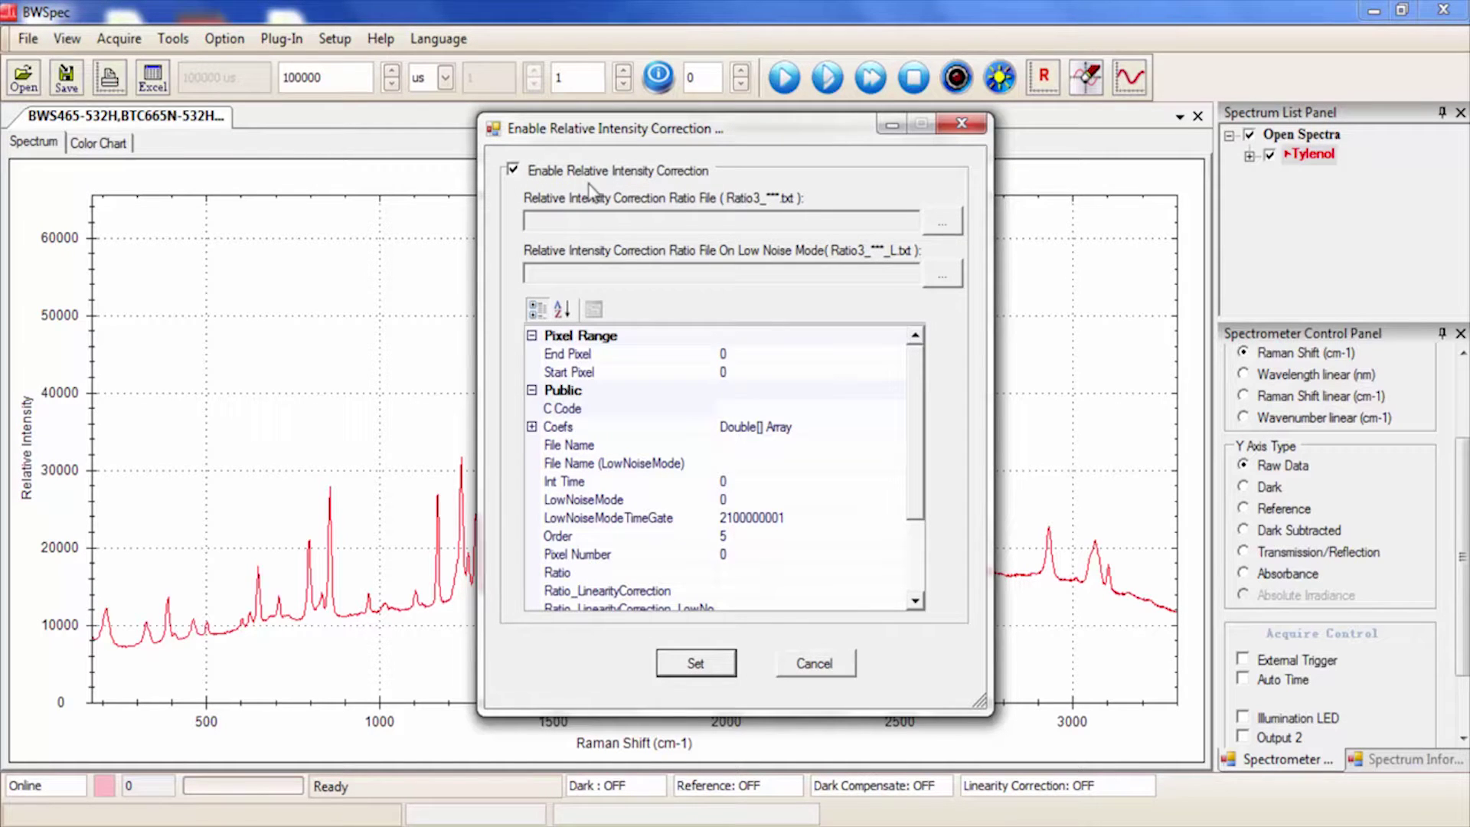
Load Ratio3_ROA.txt from the Desktop as the ratio file and apply the correction.
{"action": "left_click", "coordinate": [943, 223]}
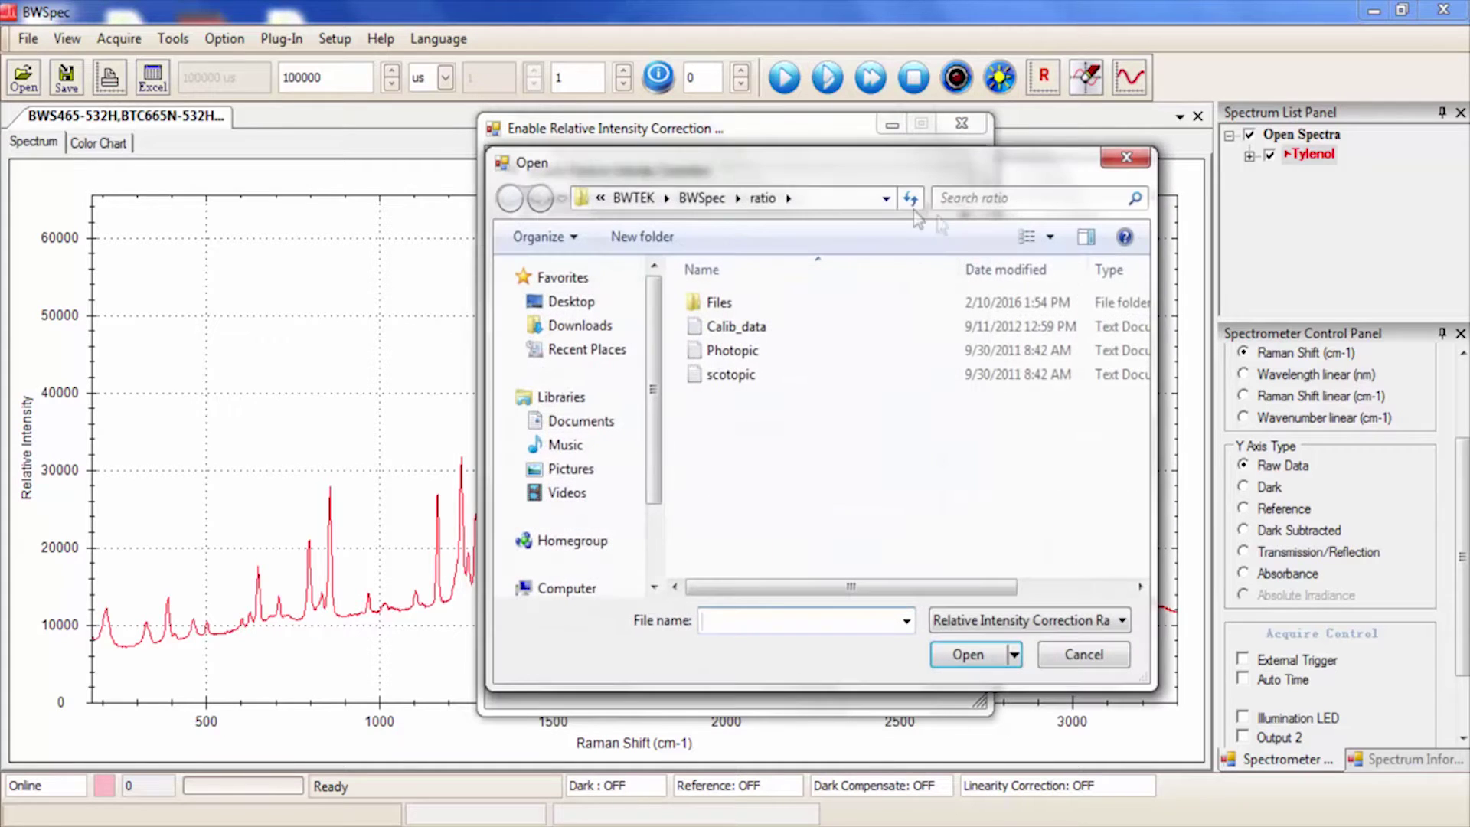
{"action": "left_click", "coordinate": [571, 302]}
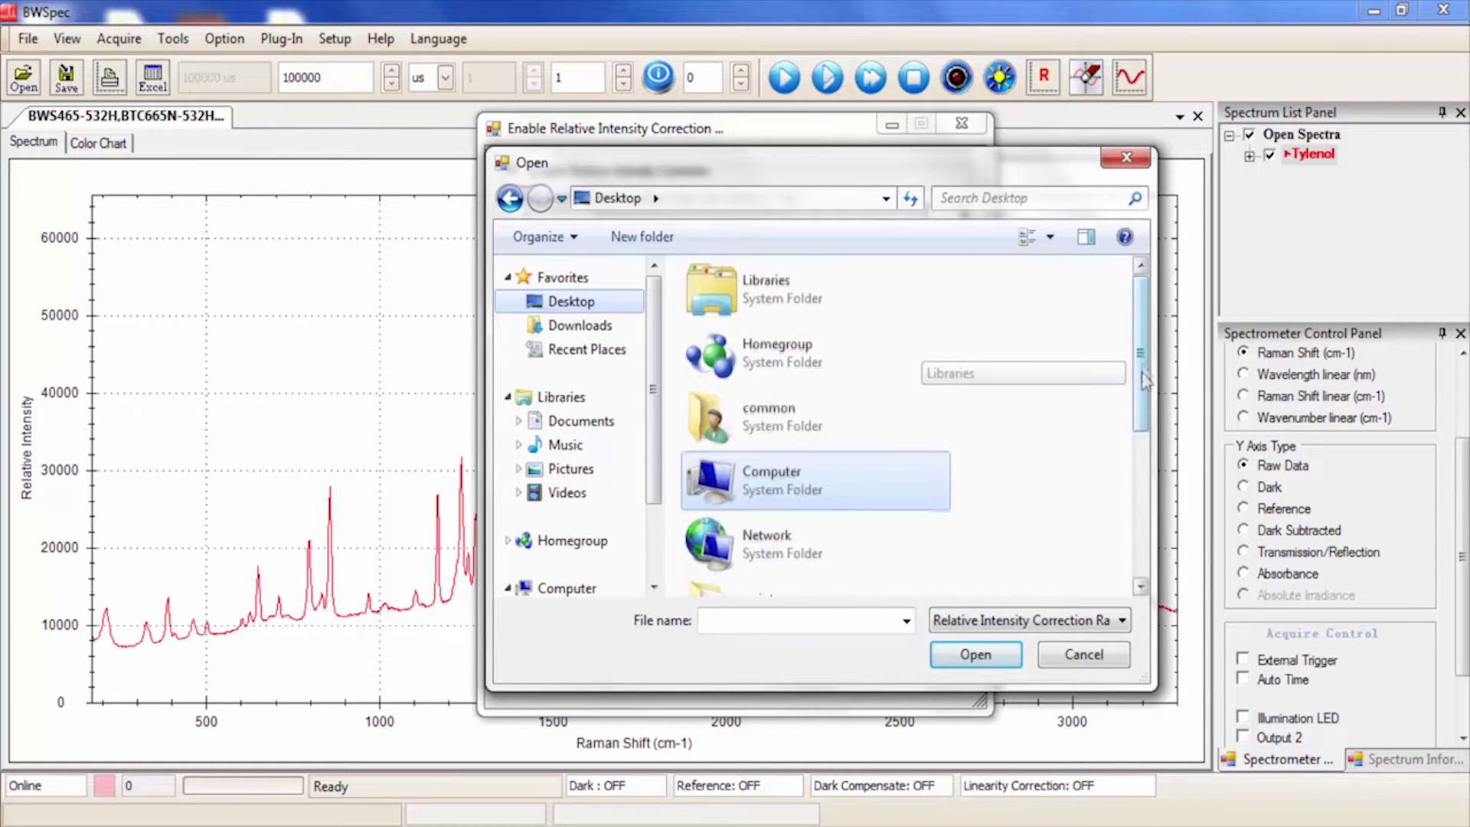
{"action": "scroll", "coordinate": [1125, 375], "scroll_direction": "down", "scroll_amount": 5}
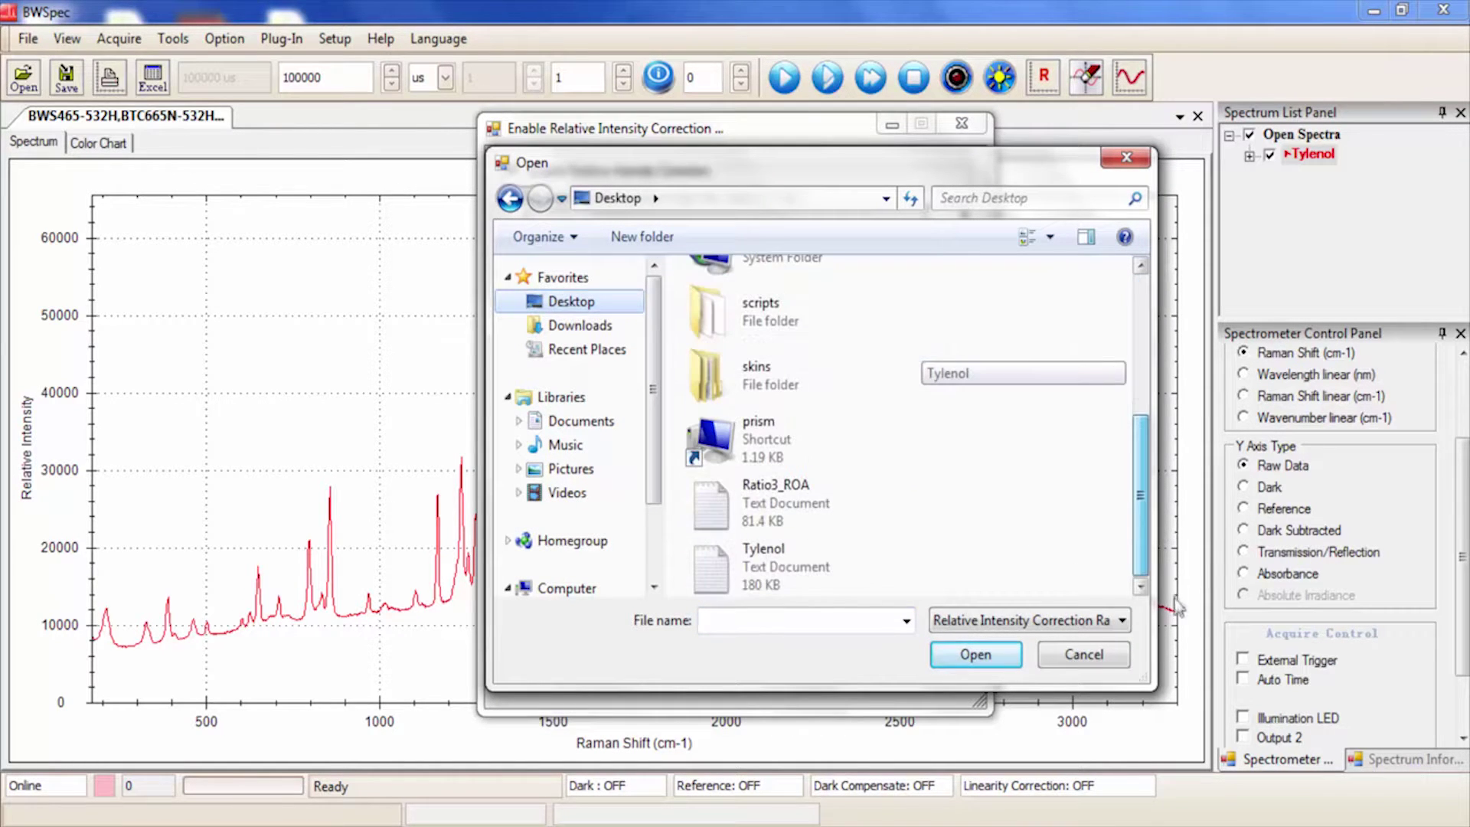
{"action": "left_click", "coordinate": [845, 496]}
{"action": "left_click", "coordinate": [957, 655]}
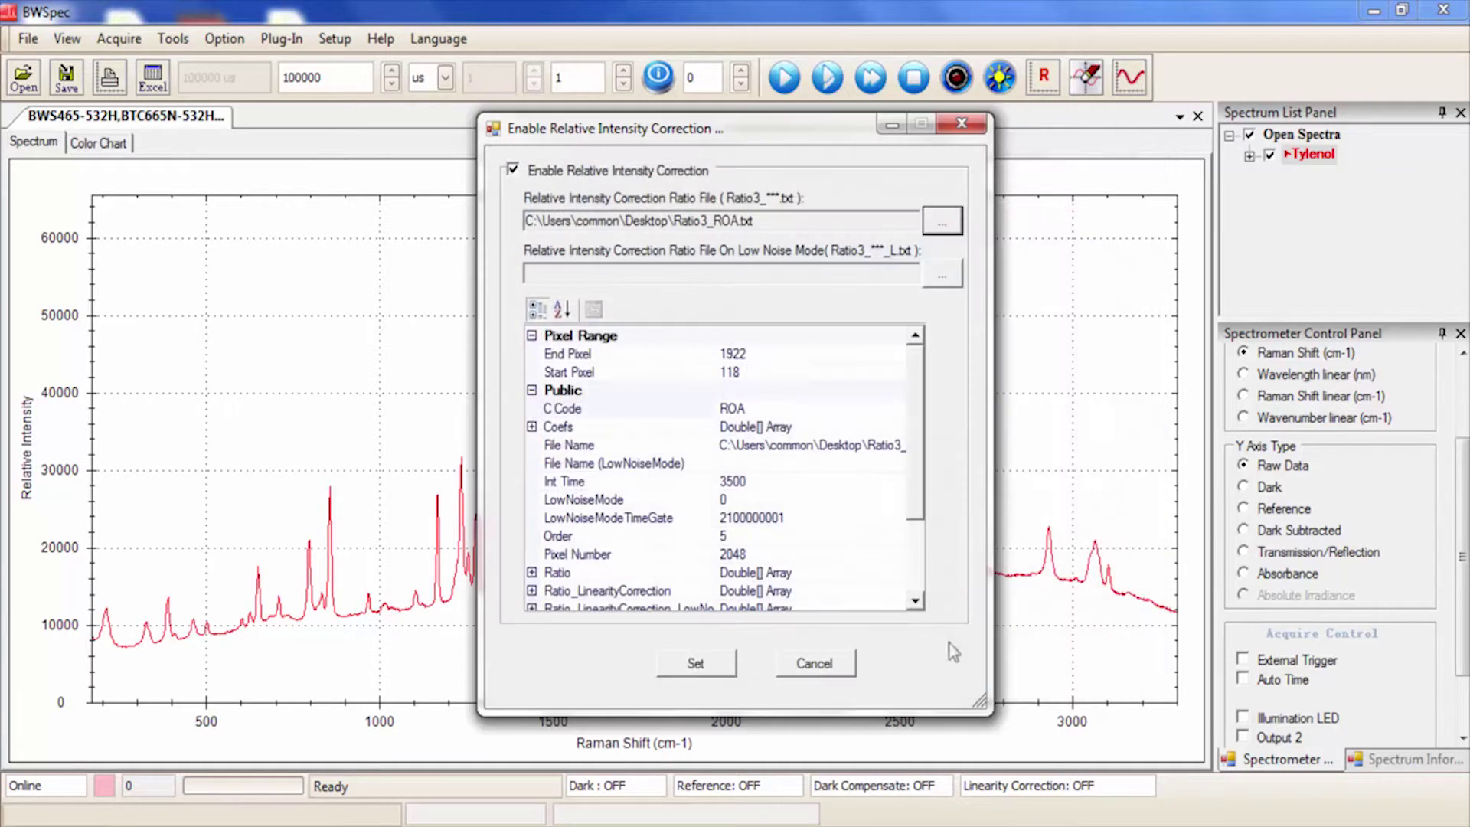
{"action": "left_click", "coordinate": [700, 666]}
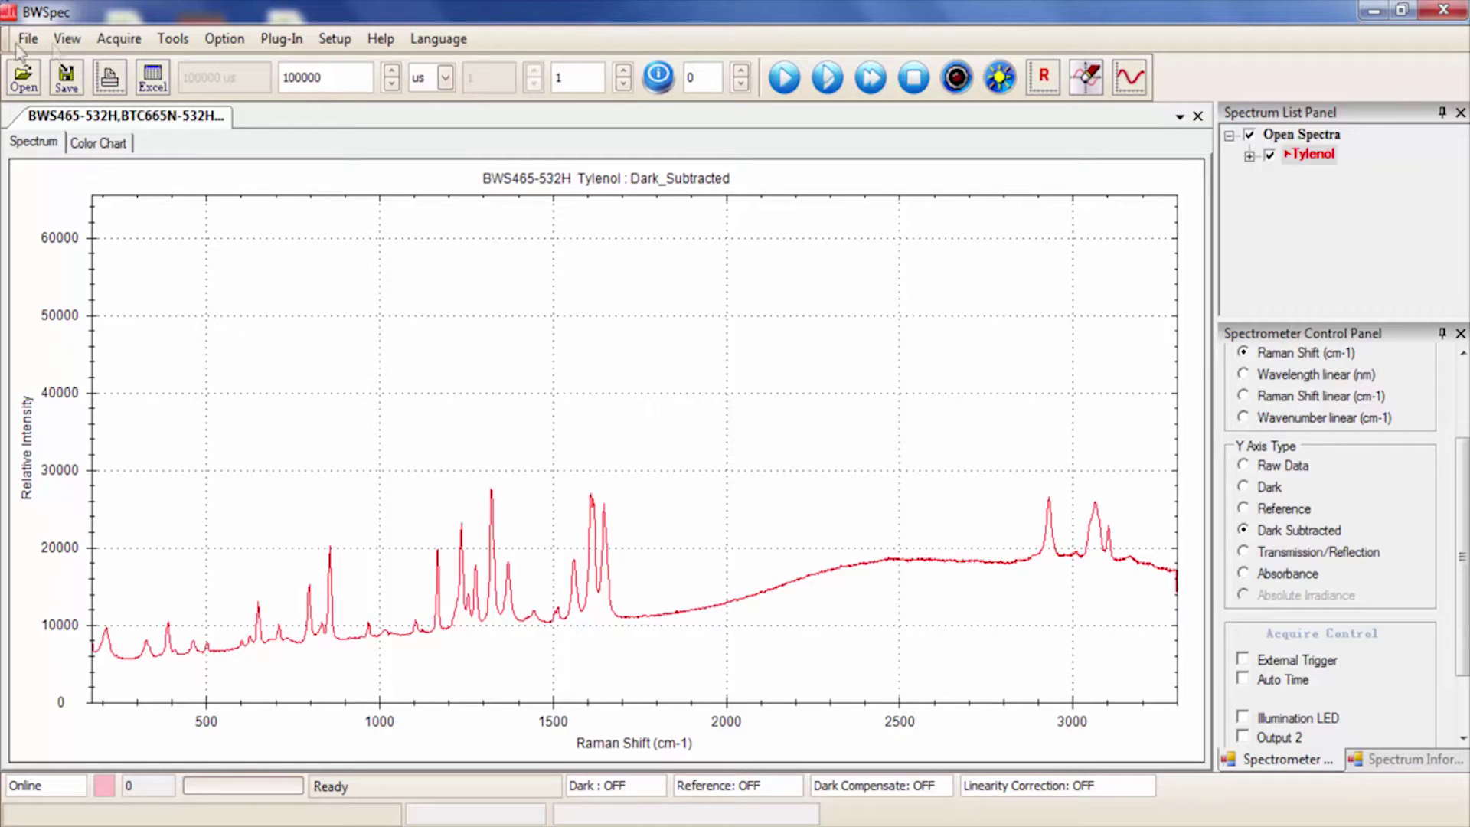
Set the Tylenol save file type to *.TXT (Even), Raman shift 175–3293 cm-1, interval 1.
{"action": "left_click", "coordinate": [67, 74]}
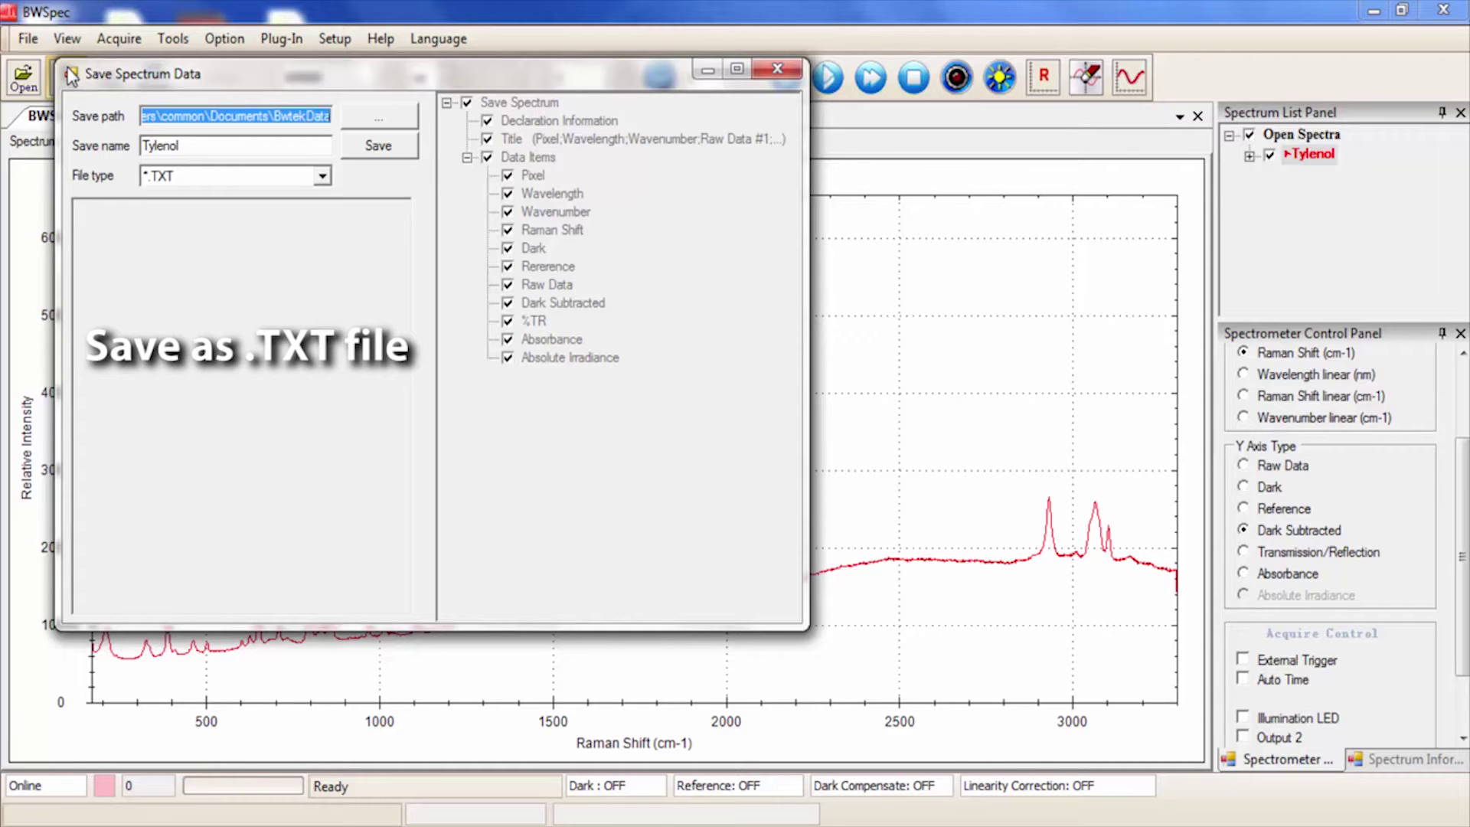
{"action": "left_click", "coordinate": [322, 176]}
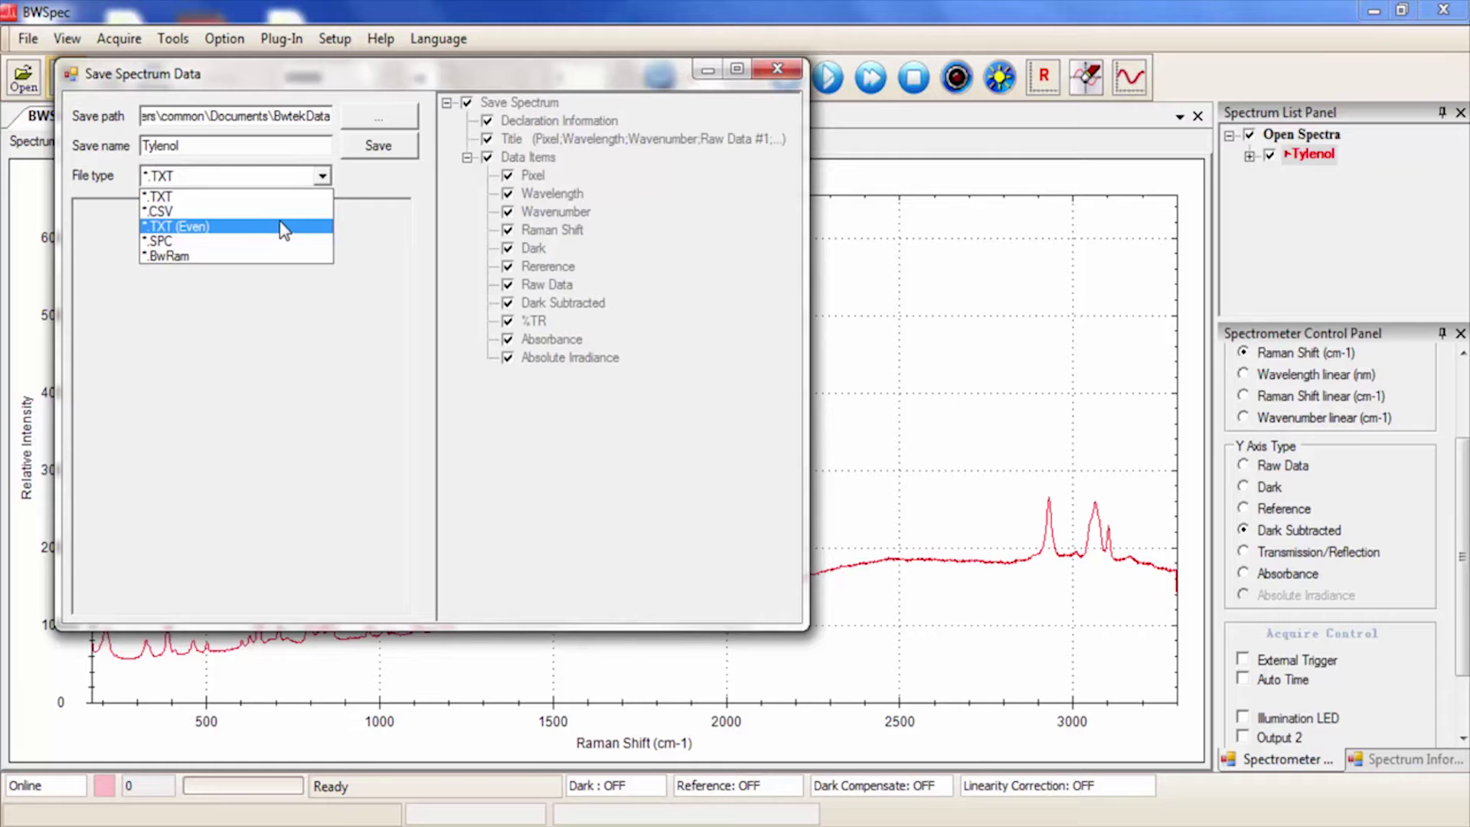
{"action": "left_click", "coordinate": [268, 227]}
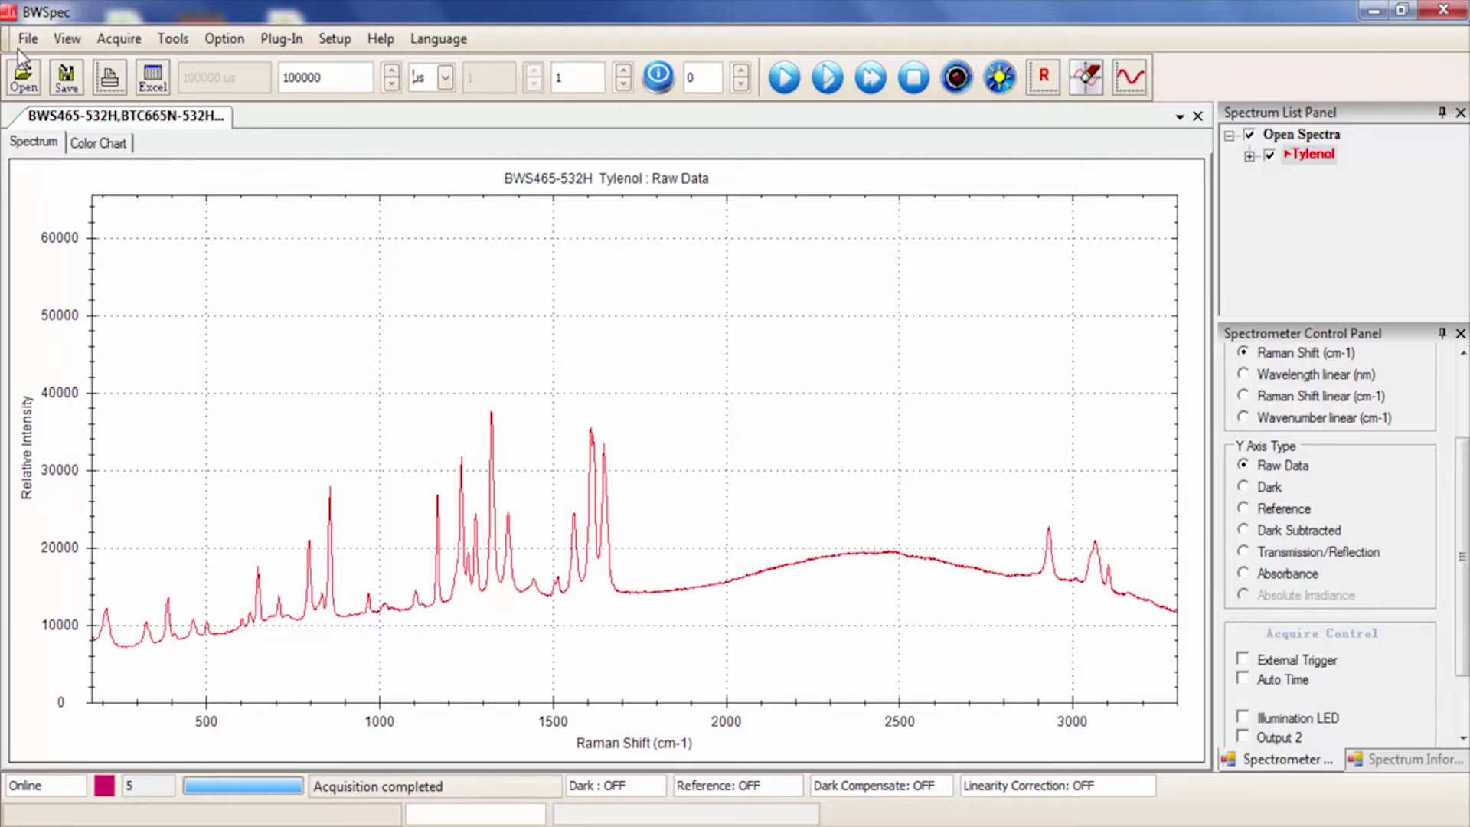
{"action": "left_click", "coordinate": [28, 38]}
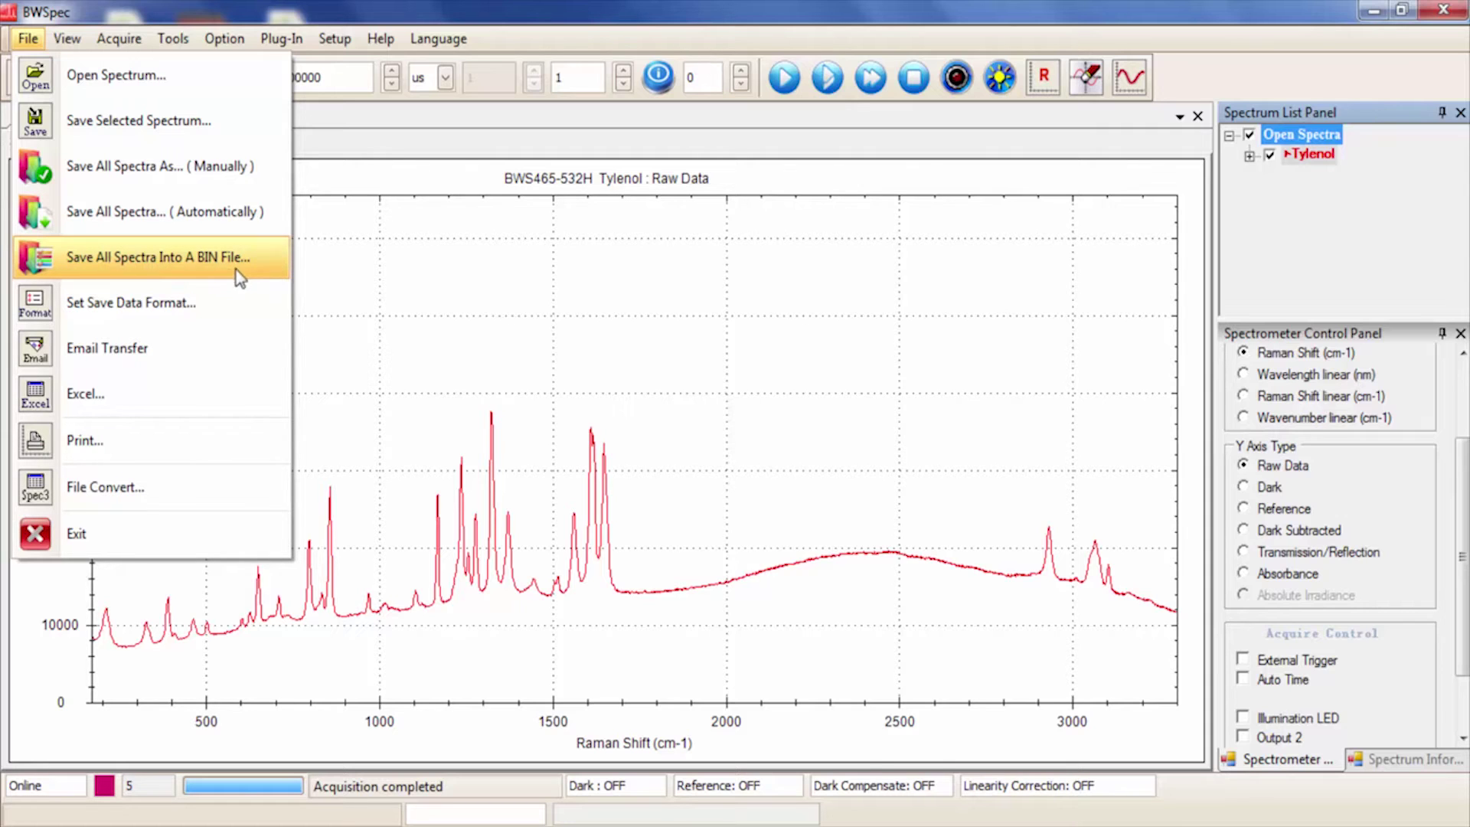
{"action": "left_click", "coordinate": [565, 148]}
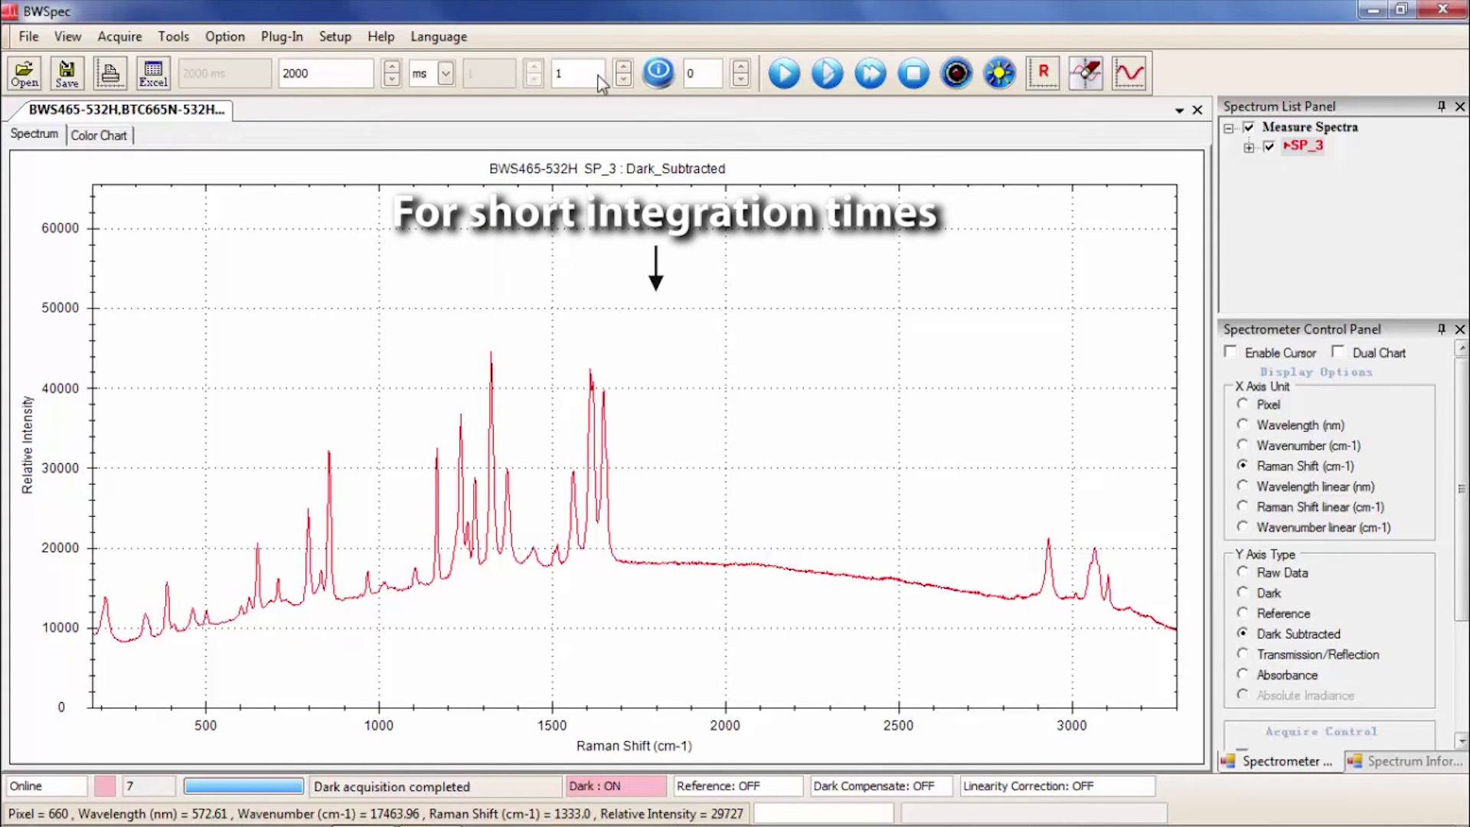
Raise spectral averaging to 10 scans.
{"action": "left_click", "coordinate": [626, 71]}
{"action": "left_click", "coordinate": [627, 71]}
{"action": "left_click", "coordinate": [626, 71]}
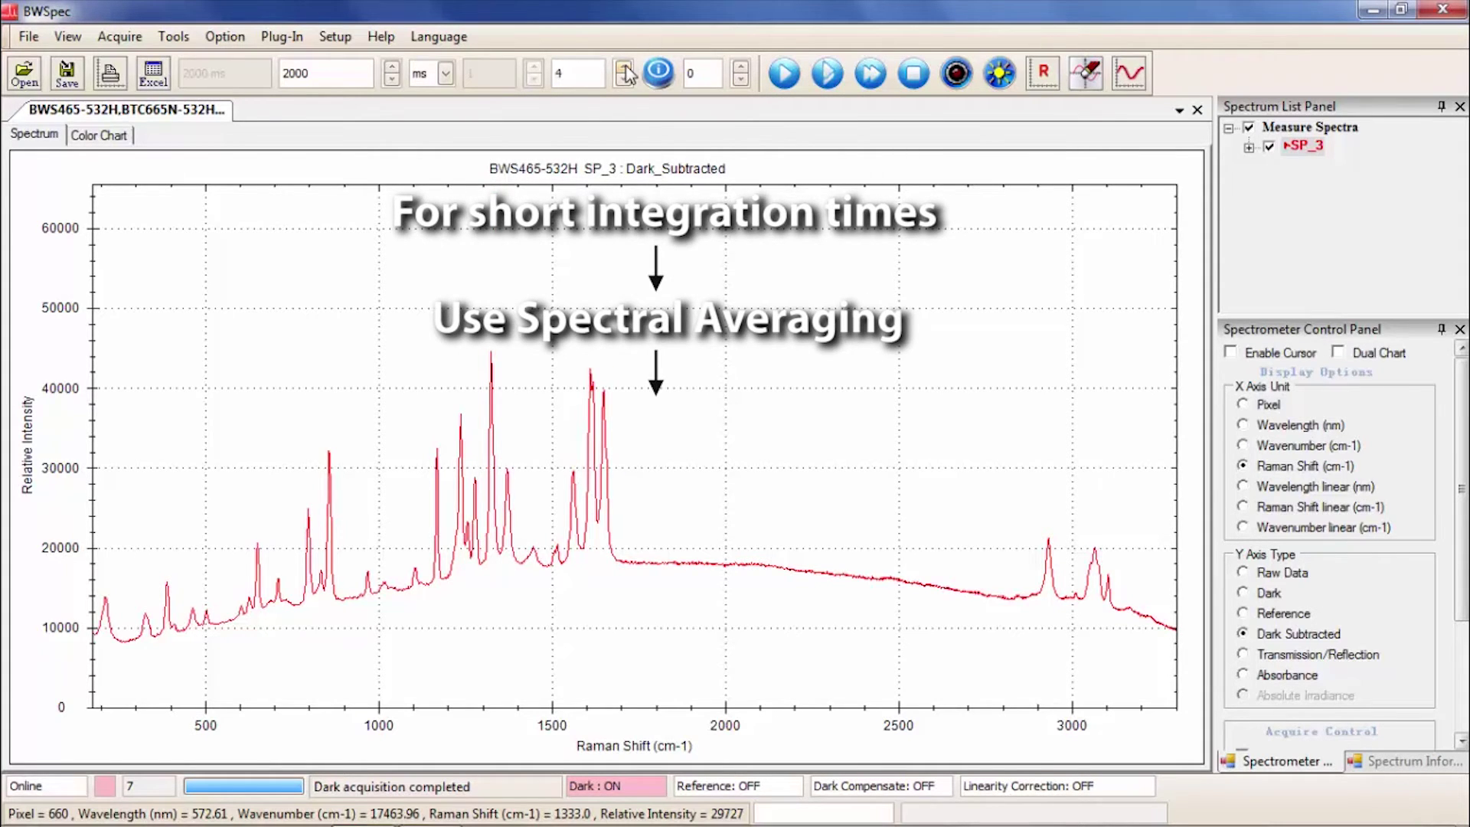
{"action": "left_click", "coordinate": [626, 71]}
{"action": "left_click", "coordinate": [626, 71]}
{"action": "left_click", "coordinate": [626, 71]}
{"action": "left_click", "coordinate": [626, 71]}
{"action": "left_click", "coordinate": [626, 72]}
{"action": "left_click", "coordinate": [626, 72]}
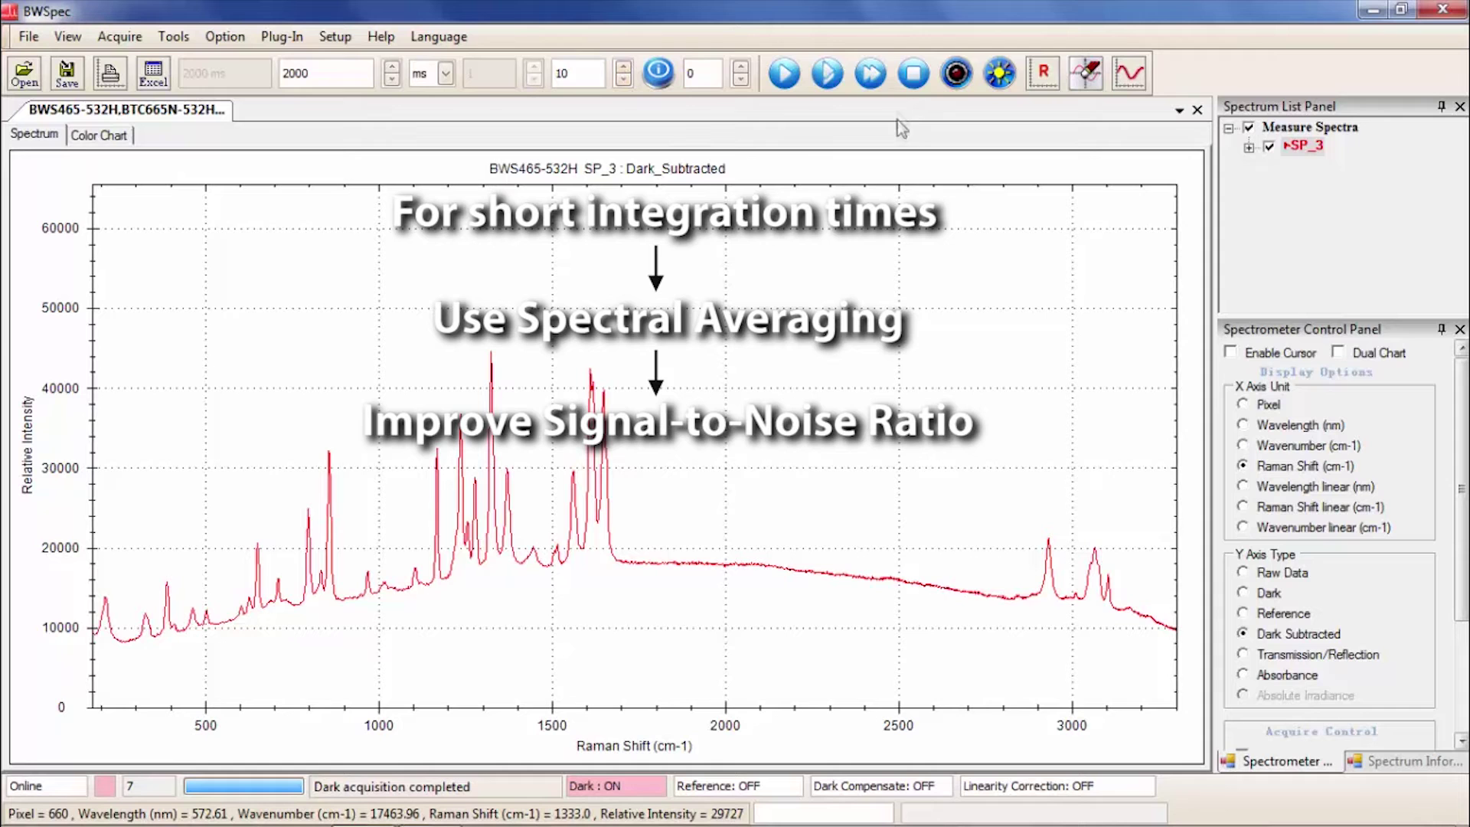
Raise the neighbouring acquisition count to 80.
{"action": "left_click", "coordinate": [796, 77]}
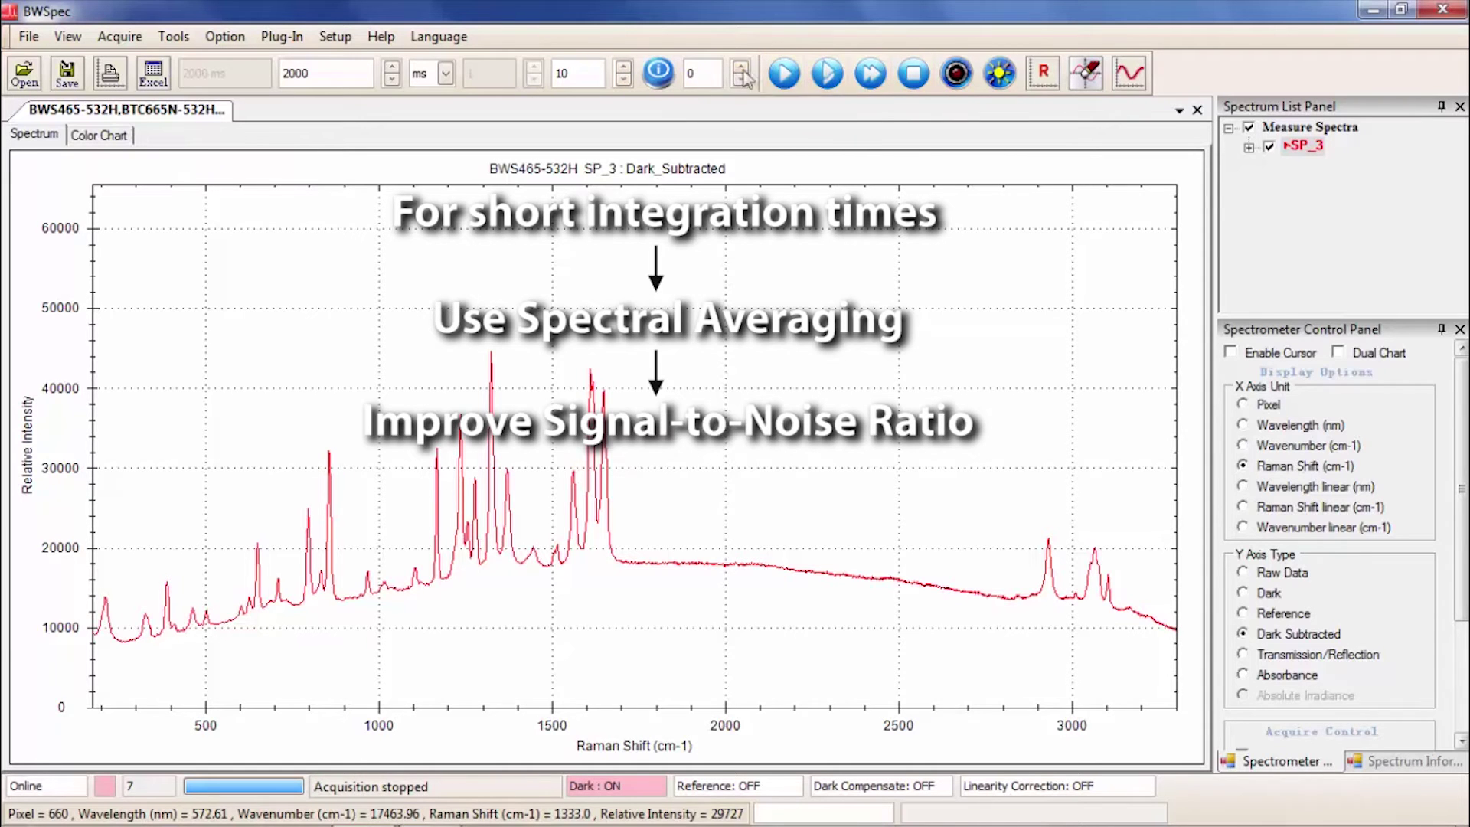
{"action": "left_click", "coordinate": [741, 69]}
{"action": "left_click", "coordinate": [741, 69]}
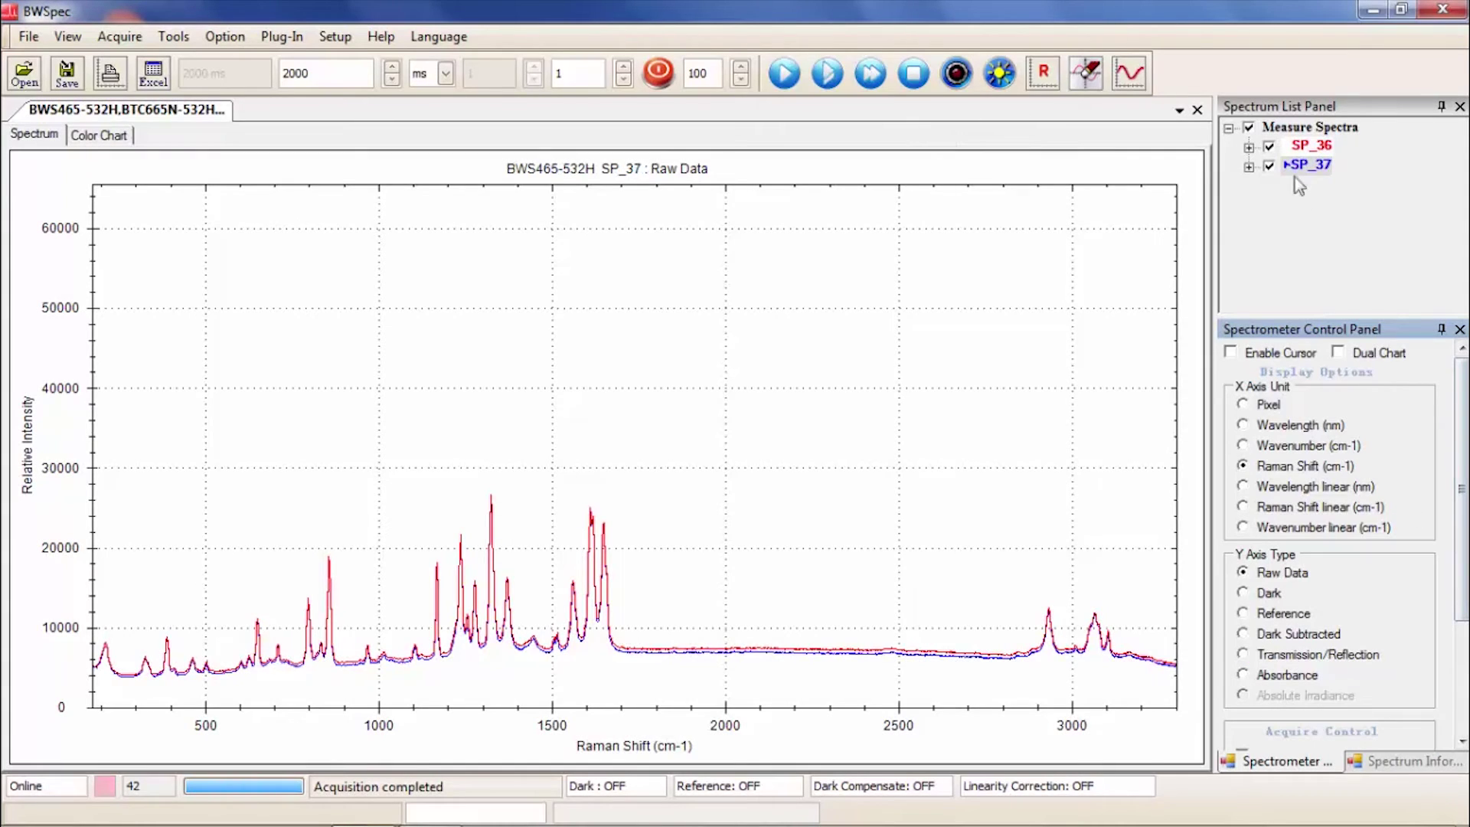
With SP_37 selected, reset the extra count, take a fresh dark, and show Dark Subtracted.
{"action": "left_click", "coordinate": [1293, 177]}
{"action": "left_click", "coordinate": [659, 73]}
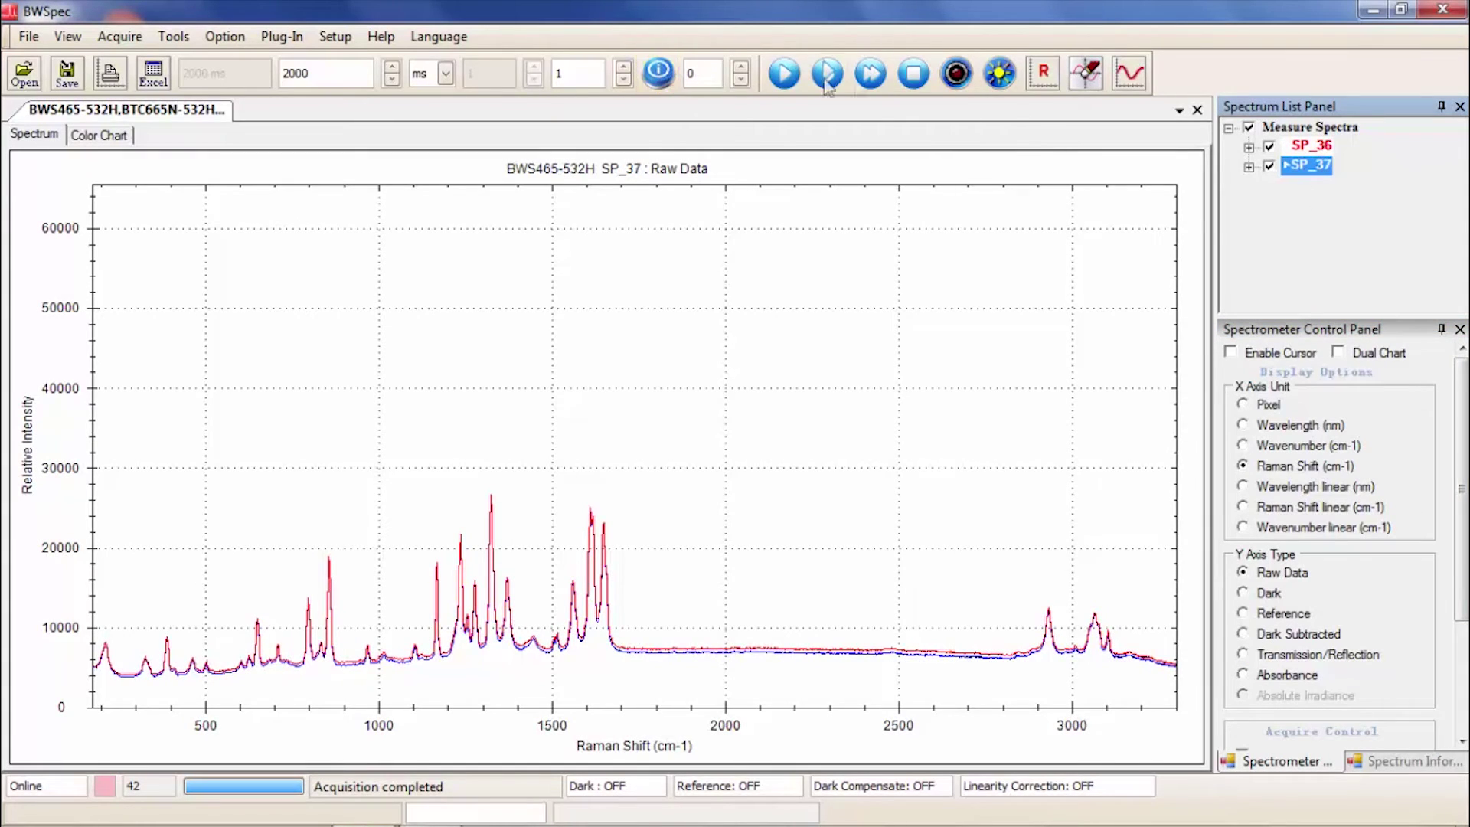
{"action": "left_click", "coordinate": [871, 72]}
{"action": "left_click", "coordinate": [957, 73]}
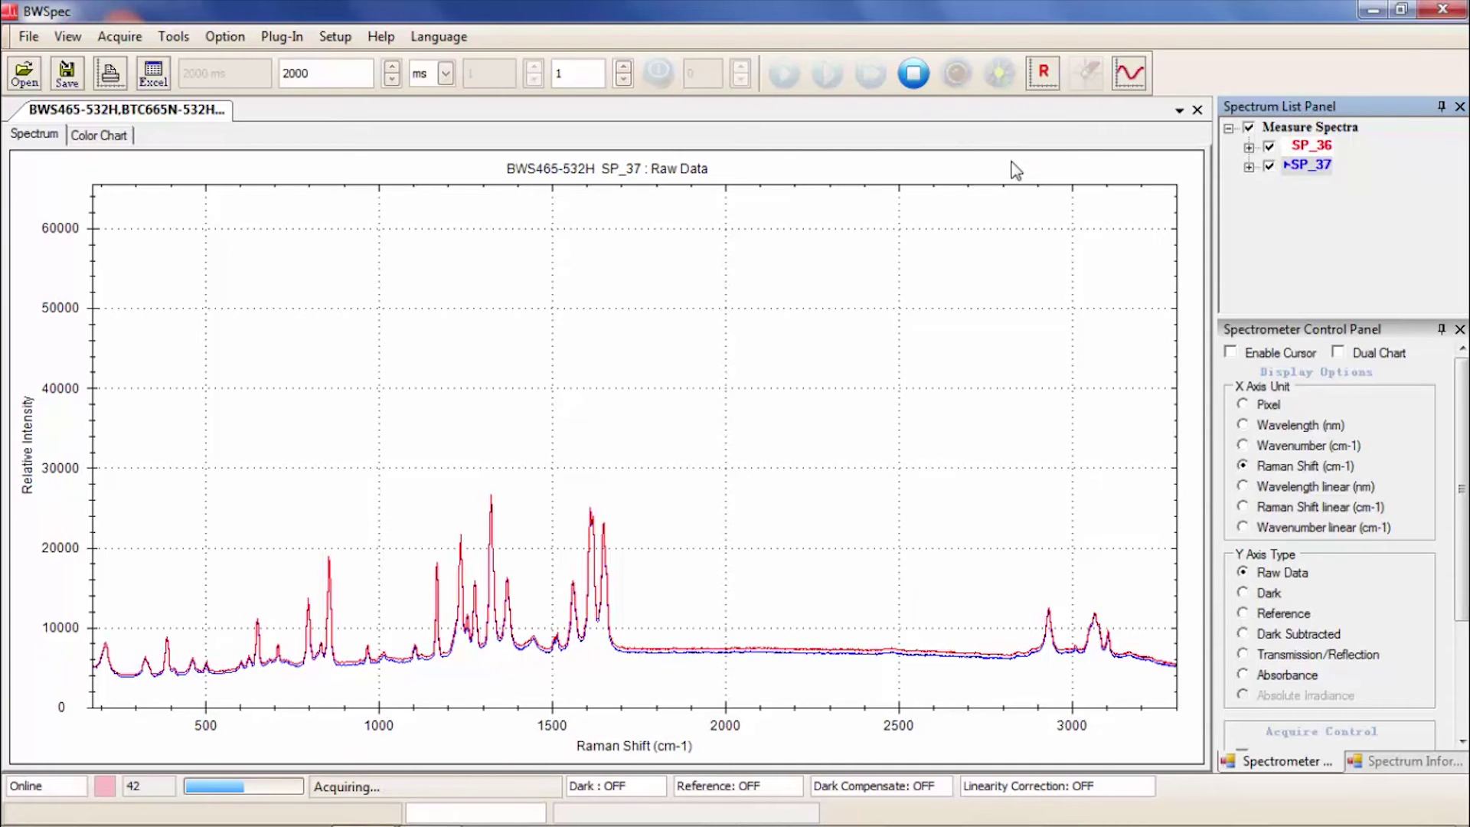
{"action": "left_click", "coordinate": [1263, 637]}
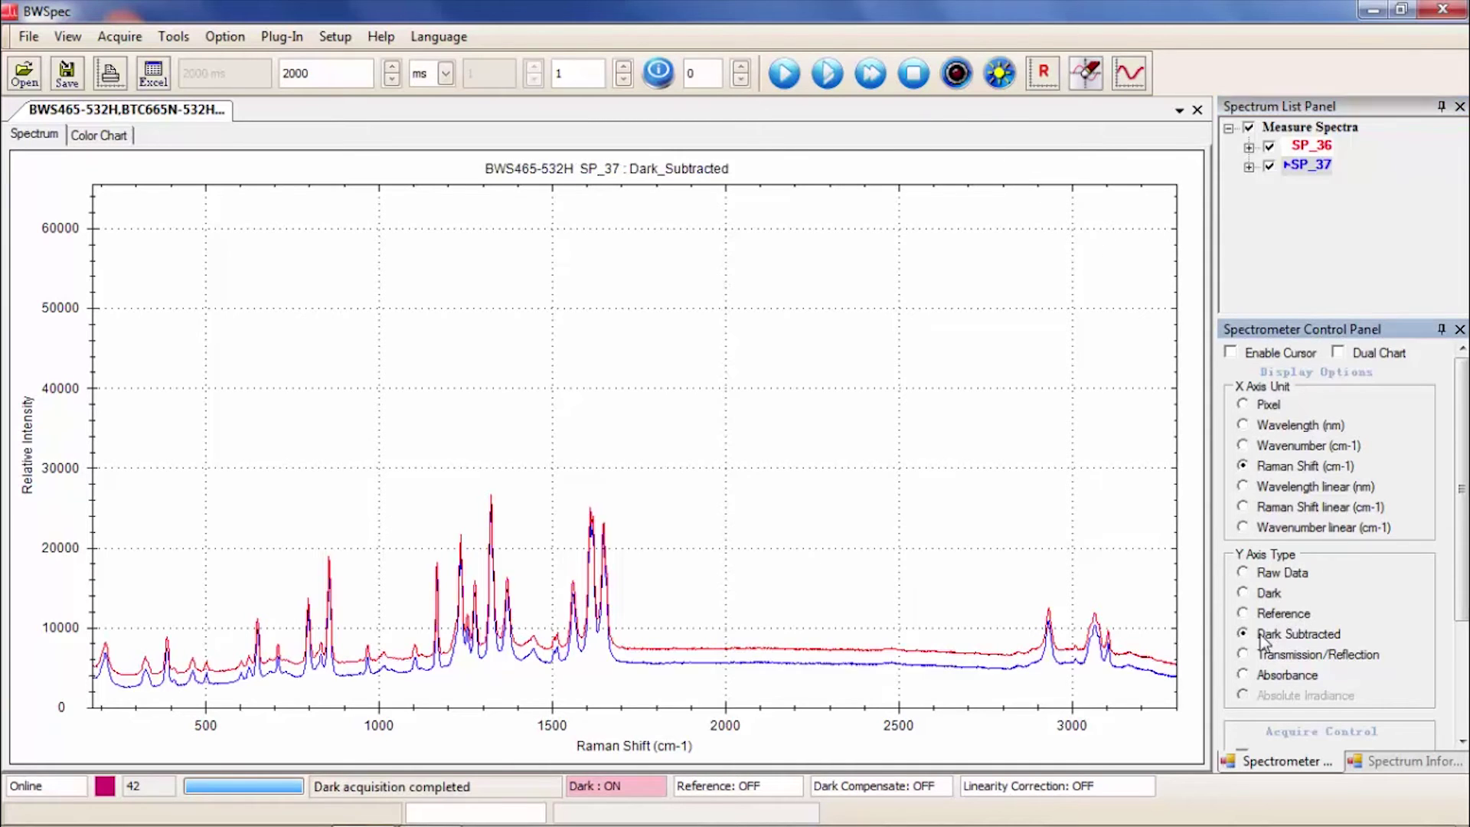
Enable Dark Compensate for SP_36 and magnify the 1700–2850 cm-1 baseline.
{"action": "left_click", "coordinate": [1327, 145]}
{"action": "left_click", "coordinate": [120, 36]}
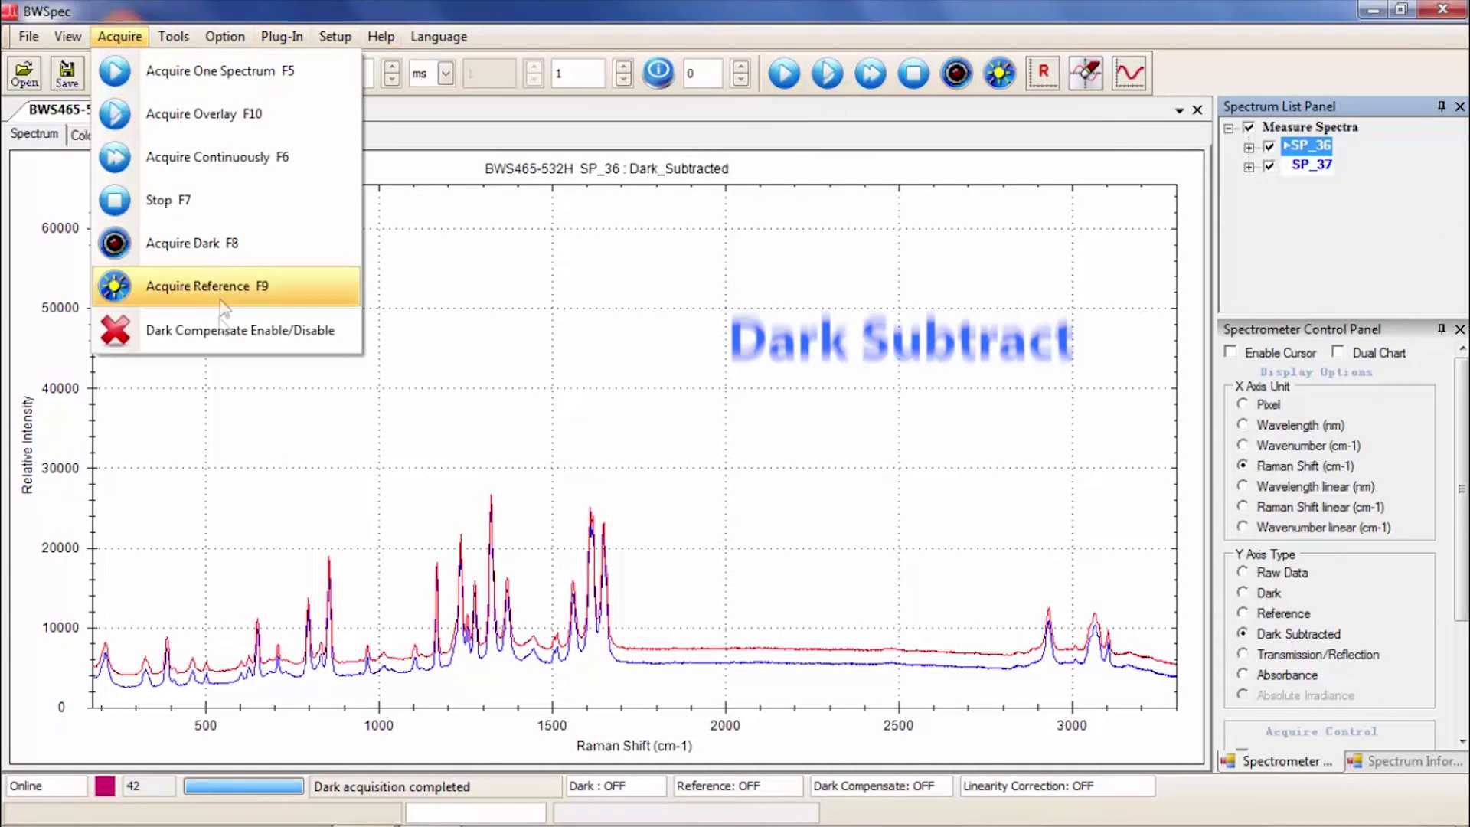
{"action": "left_click", "coordinate": [200, 340]}
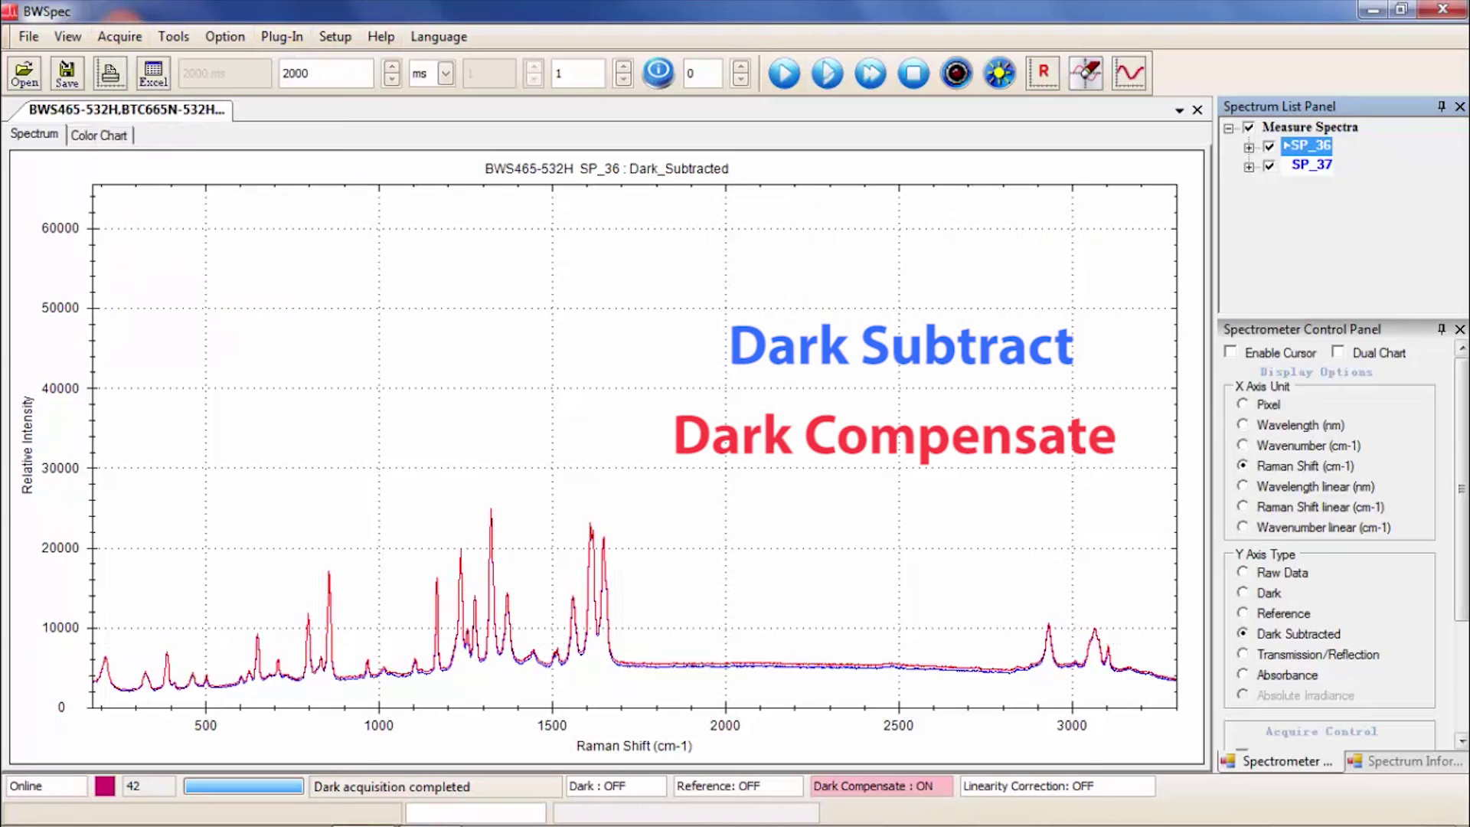
{"action": "left_click_drag", "start_coordinate": [602, 640], "coordinate": [1024, 674]}
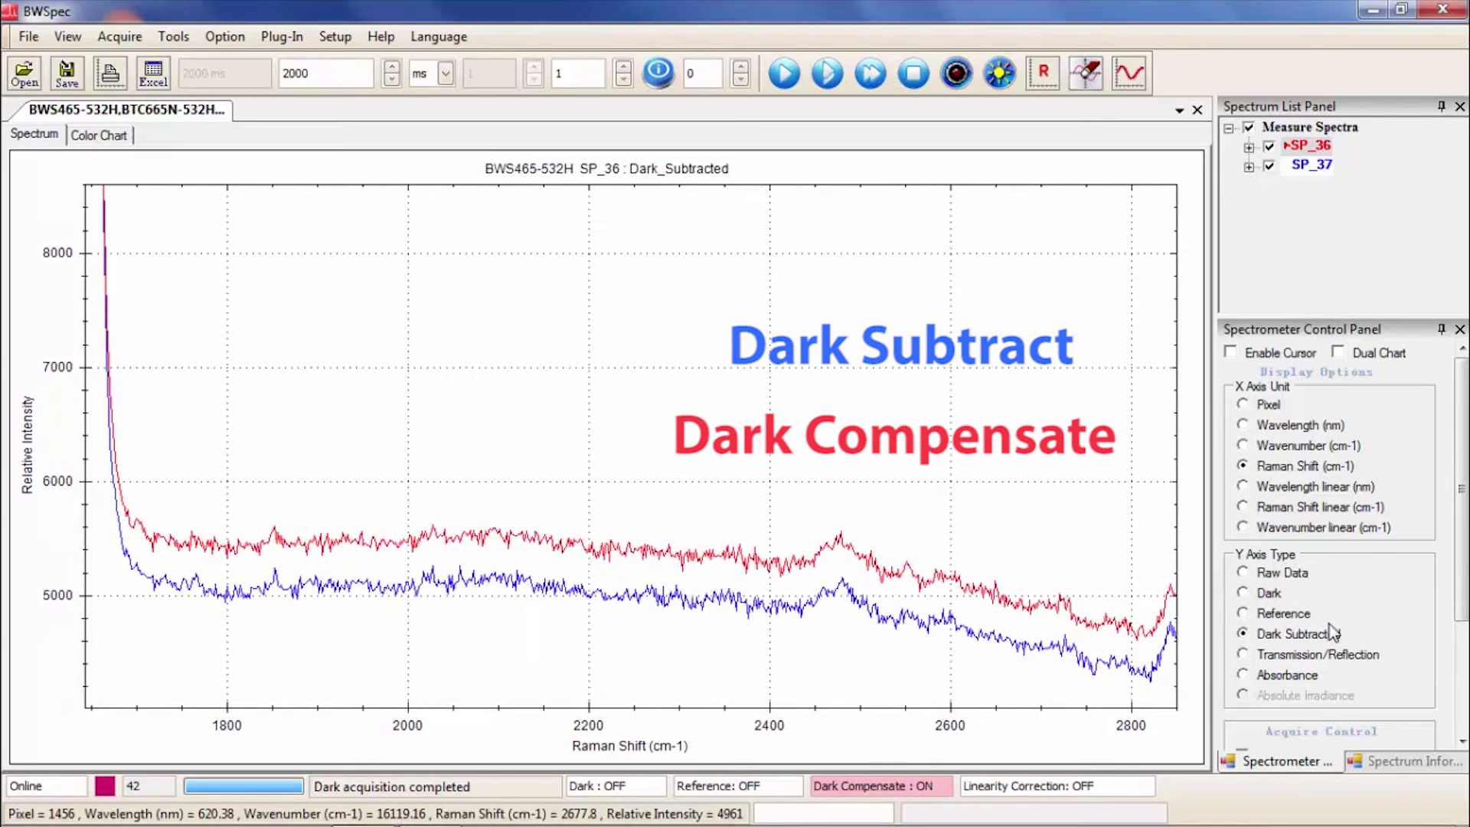